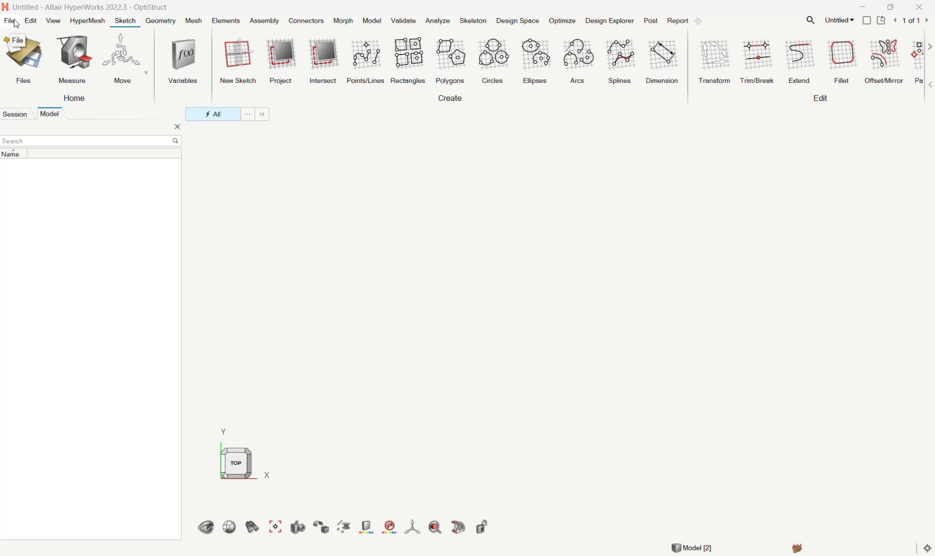
Step: Open the midsurface-repair model from 02-Model-Manipulation/2C and change the solver interface to Nastran: NastranMSC
{"action": "left_click", "coordinate": [11, 21]}
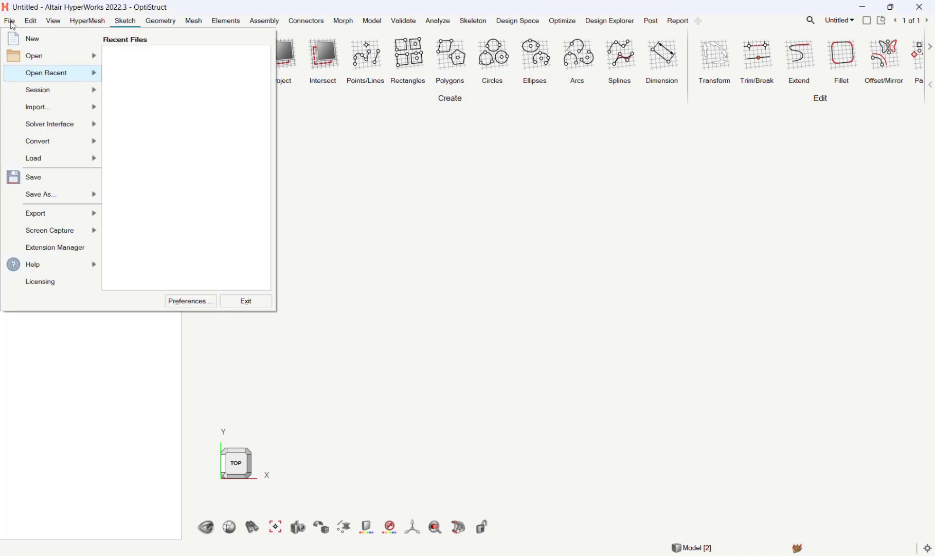
{"action": "left_click", "coordinate": [322, 219]}
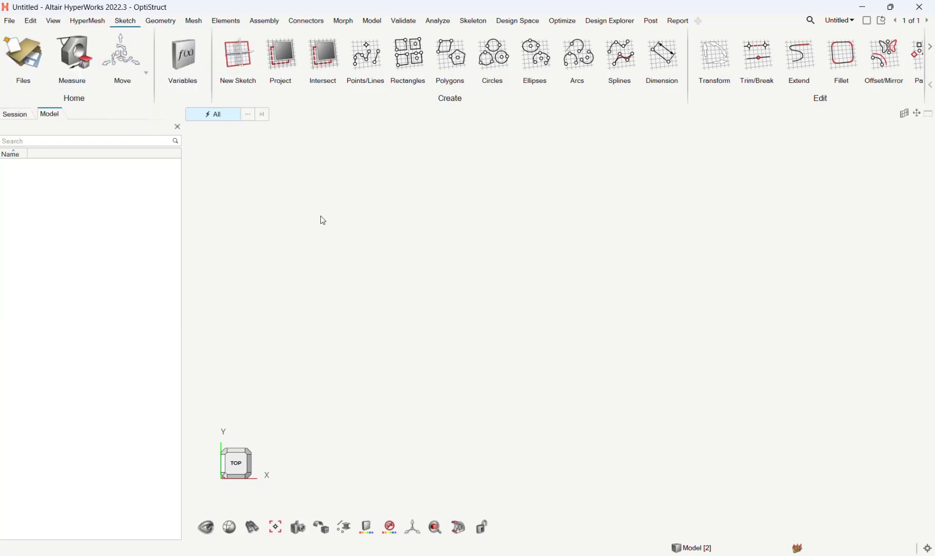
{"action": "left_click", "coordinate": [51, 249]}
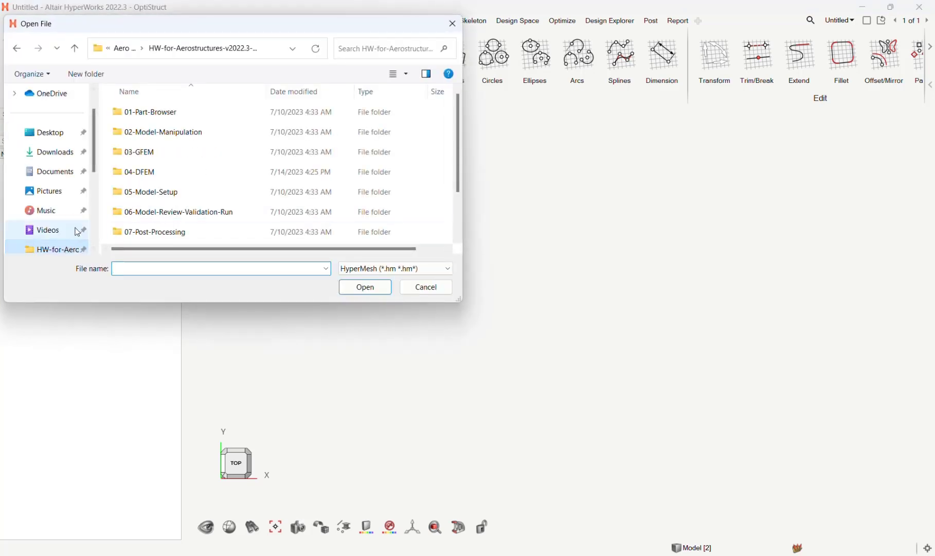
{"action": "double_click", "coordinate": [150, 133]}
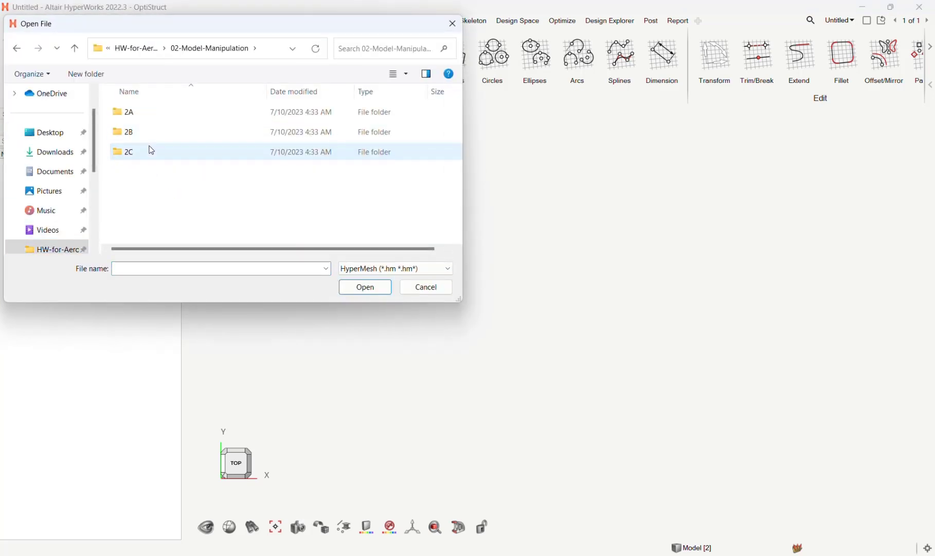
{"action": "left_click", "coordinate": [152, 154]}
{"action": "double_click", "coordinate": [152, 156]}
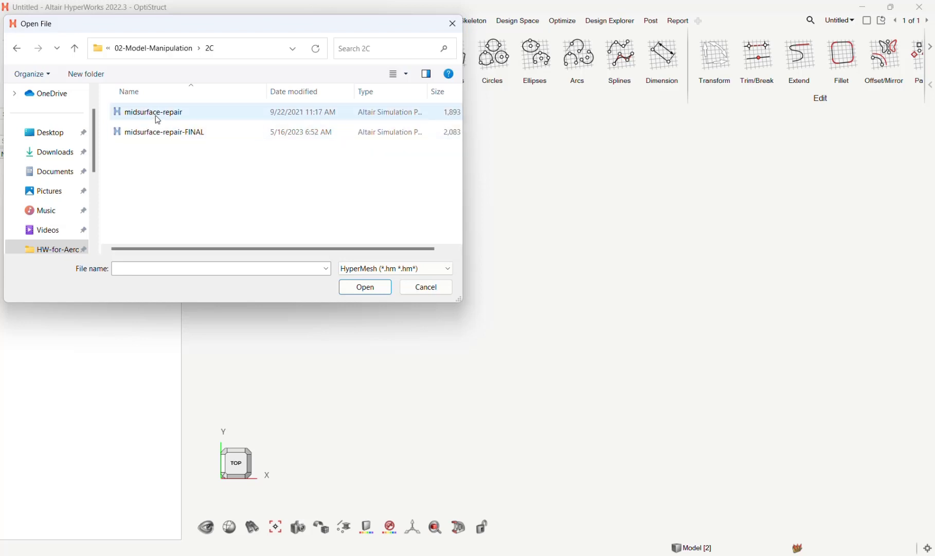
{"action": "double_click", "coordinate": [156, 113]}
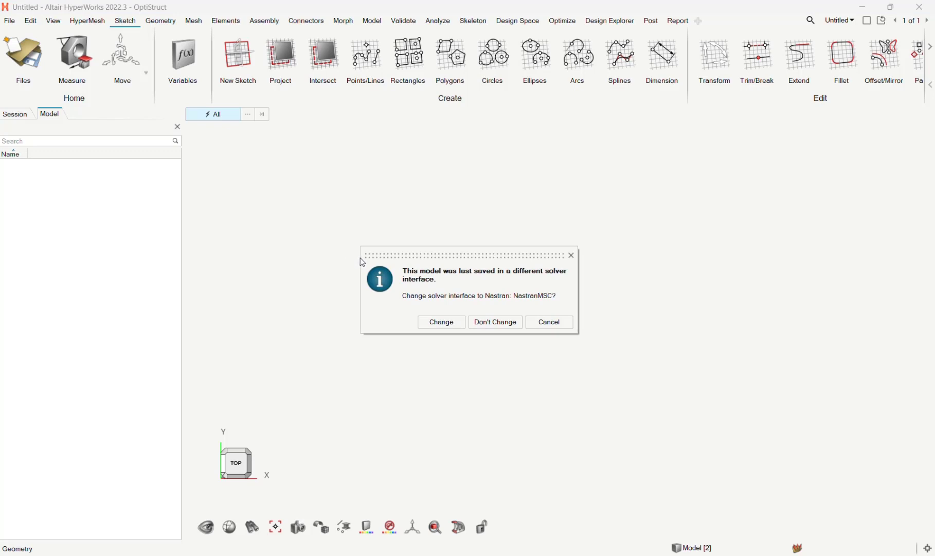
{"action": "left_click", "coordinate": [439, 323]}
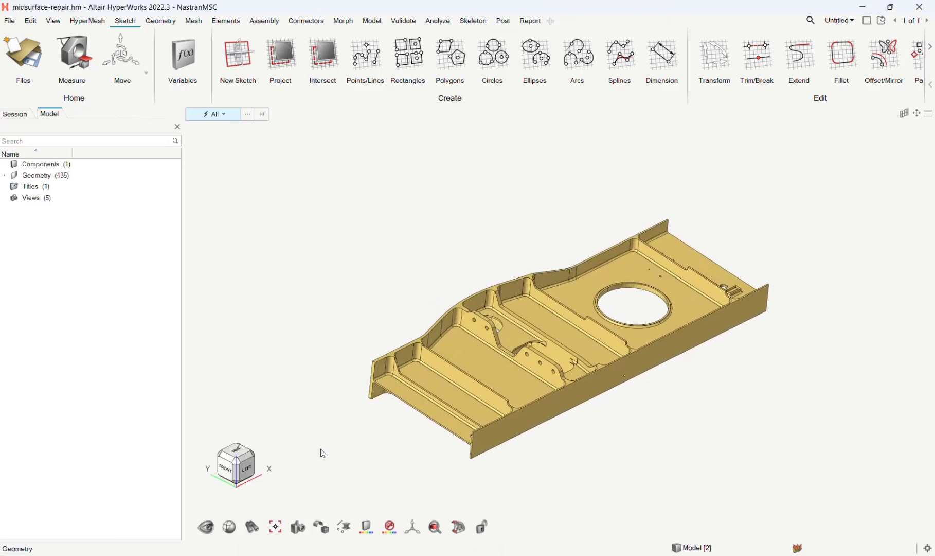
Step: Restore the saved Repair view and colour the geometry by Topology
{"action": "left_click", "coordinate": [302, 529]}
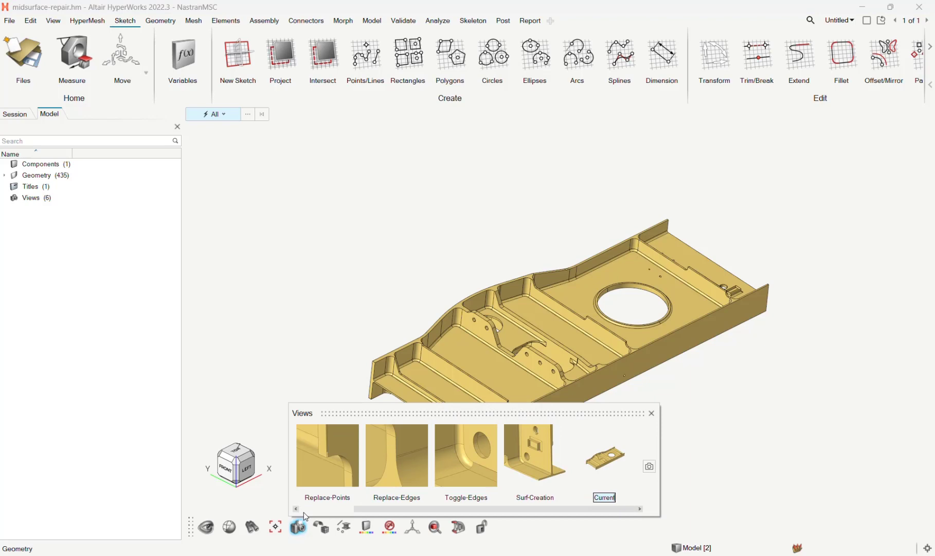
{"action": "left_click", "coordinate": [303, 509]}
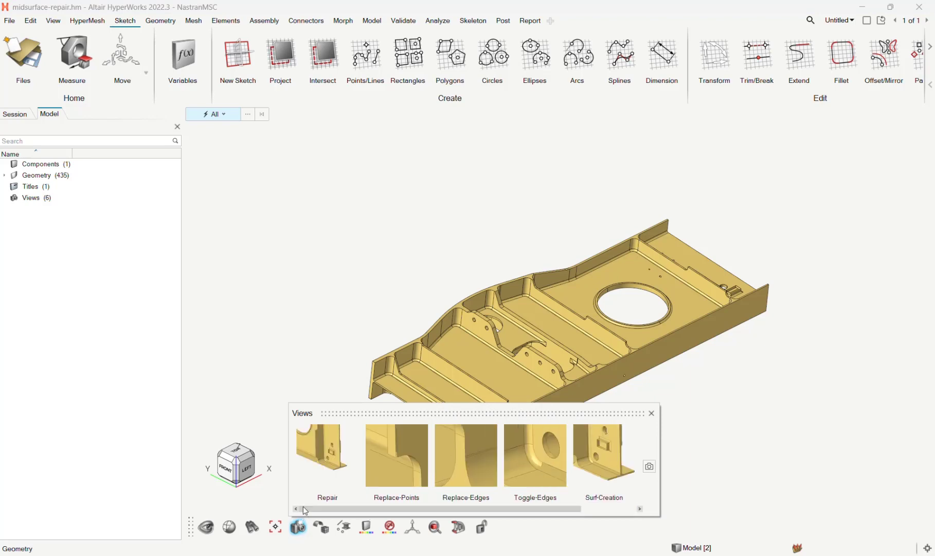
{"action": "left_click", "coordinate": [314, 457]}
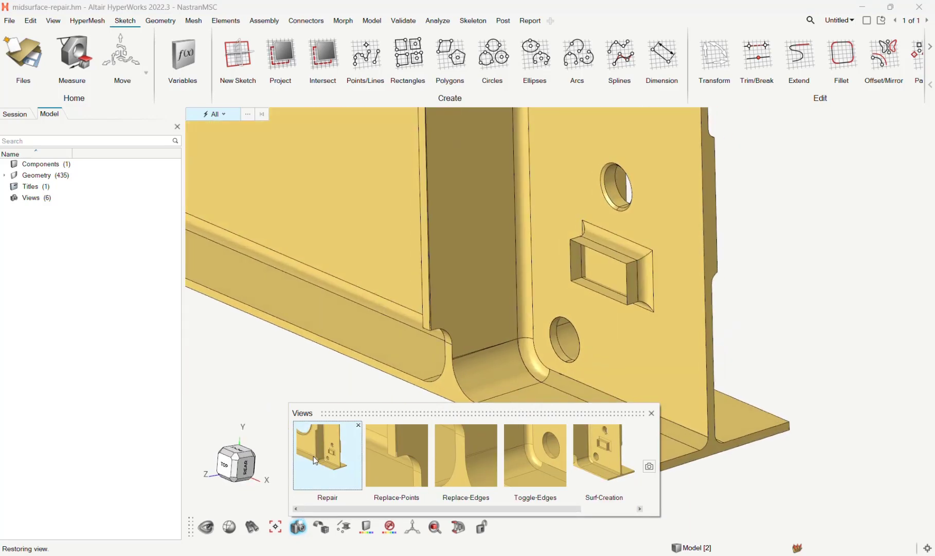
{"action": "left_click", "coordinate": [366, 528]}
{"action": "left_click", "coordinate": [366, 441]}
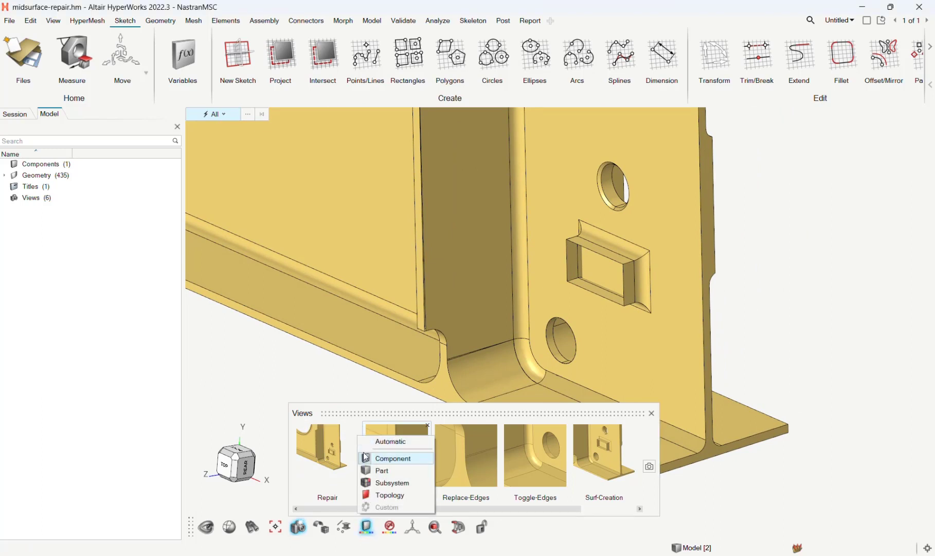
{"action": "left_click", "coordinate": [374, 496]}
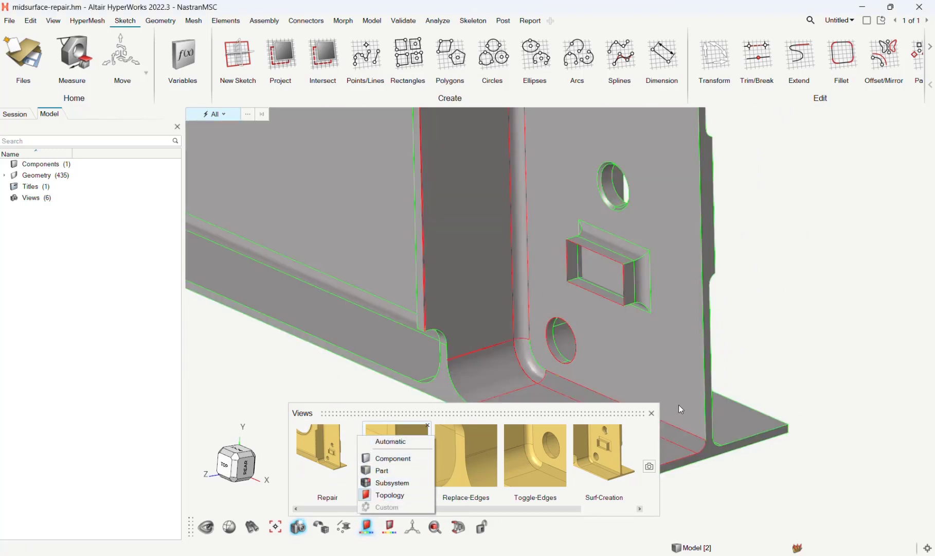
{"action": "left_click", "coordinate": [651, 413]}
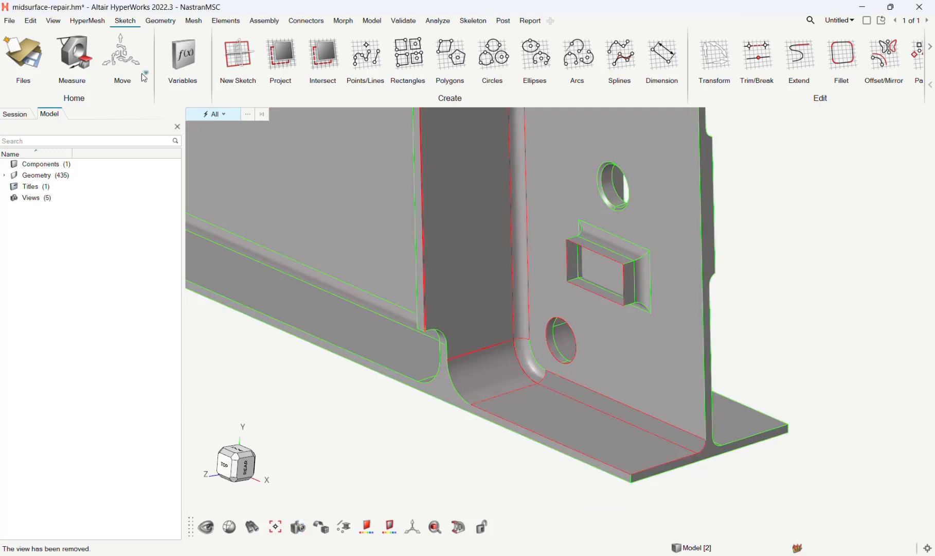
Step: Stitch the recessed wall's free corner point onto the adjacent rib's corner point at the rounded notch to close the narrow gap
{"action": "left_click", "coordinate": [163, 22]}
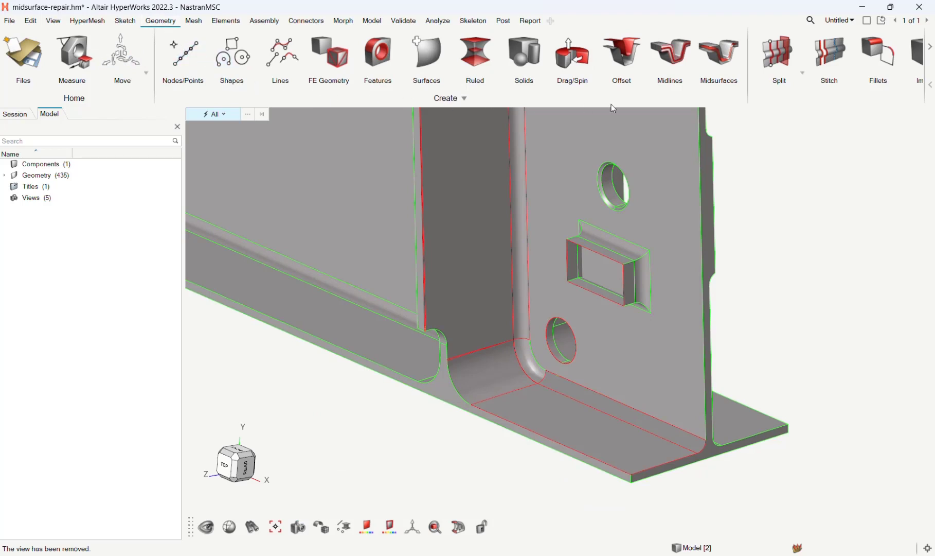
{"action": "left_click", "coordinate": [930, 47]}
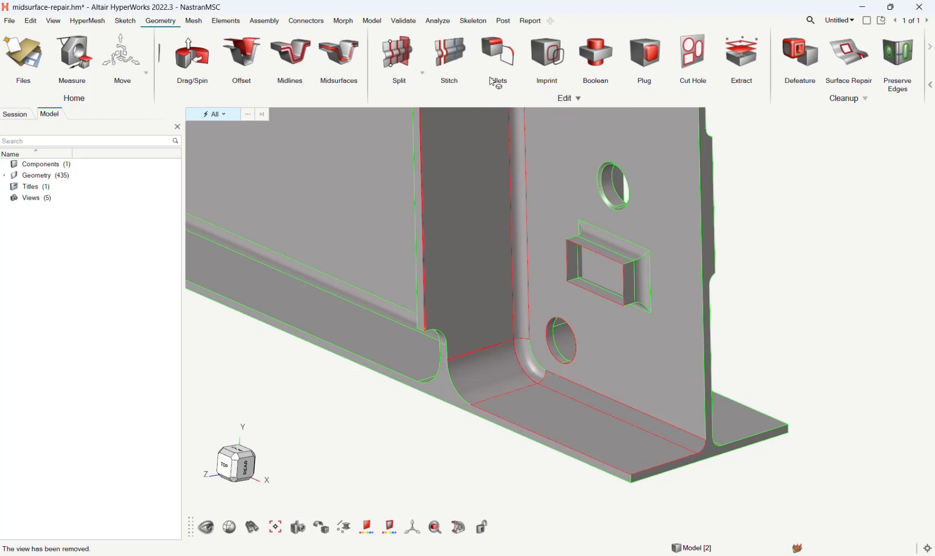
{"action": "left_click", "coordinate": [449, 60]}
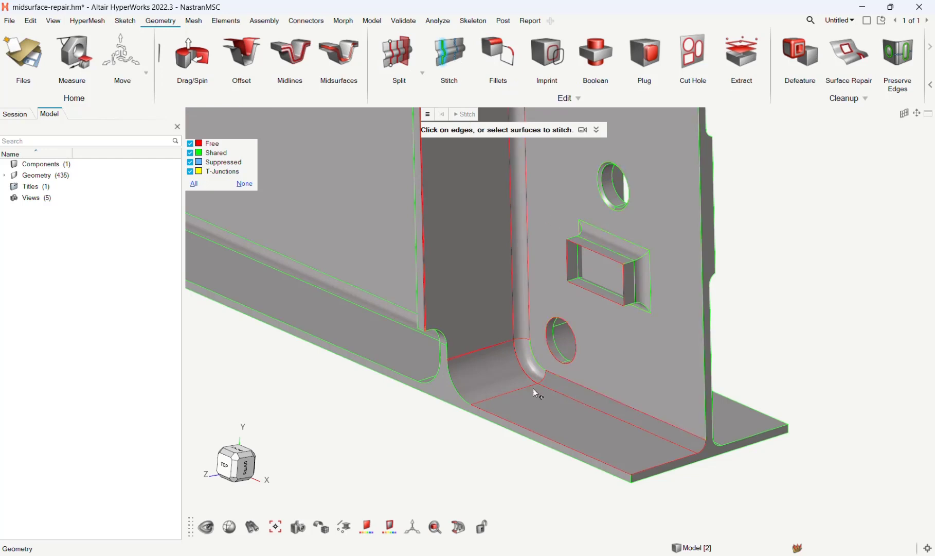
{"action": "scroll", "coordinate": [462, 332], "scroll_direction": "up", "scroll_amount": 5}
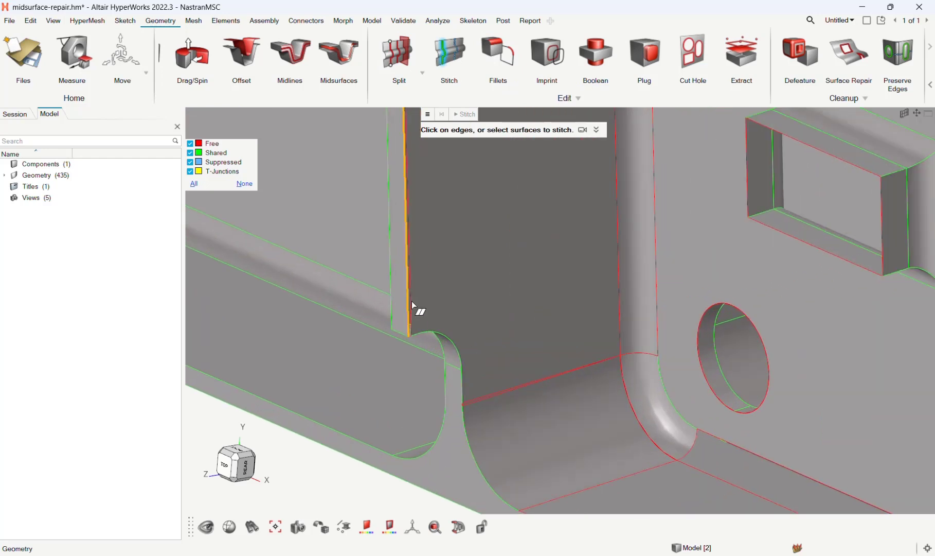
{"action": "scroll", "coordinate": [415, 303], "scroll_direction": "up", "scroll_amount": 3}
{"action": "scroll", "coordinate": [417, 334], "scroll_direction": "up", "scroll_amount": 2}
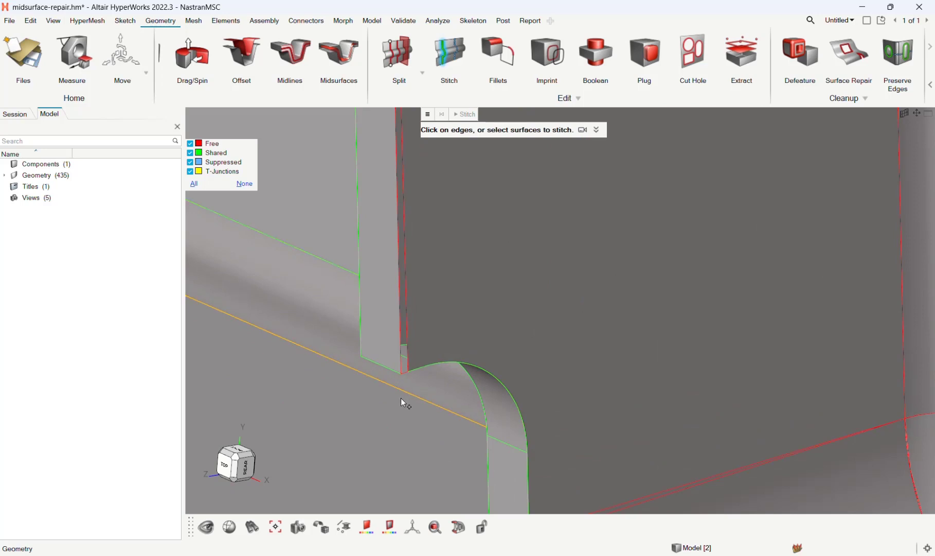
{"action": "scroll", "coordinate": [400, 391], "scroll_direction": "up", "scroll_amount": 3}
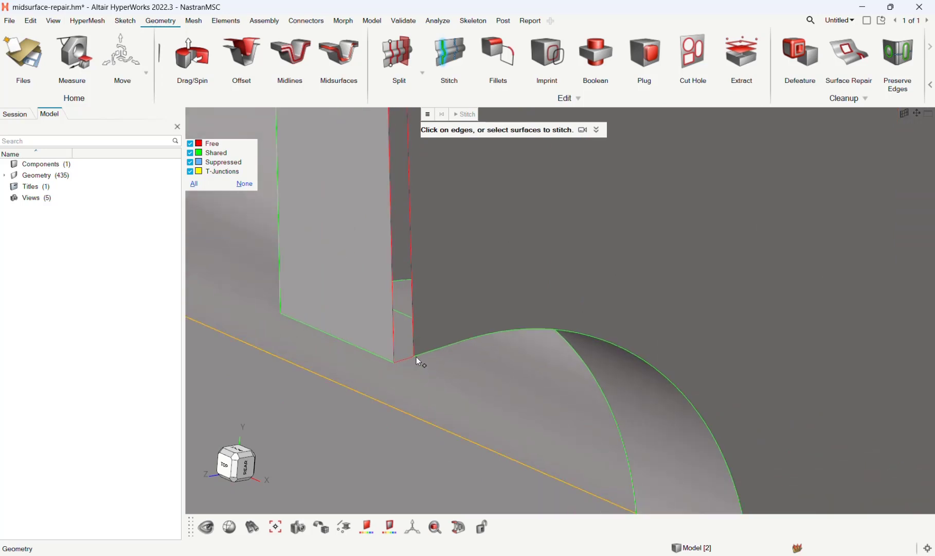
{"action": "left_click", "coordinate": [416, 356]}
{"action": "left_click", "coordinate": [393, 363]}
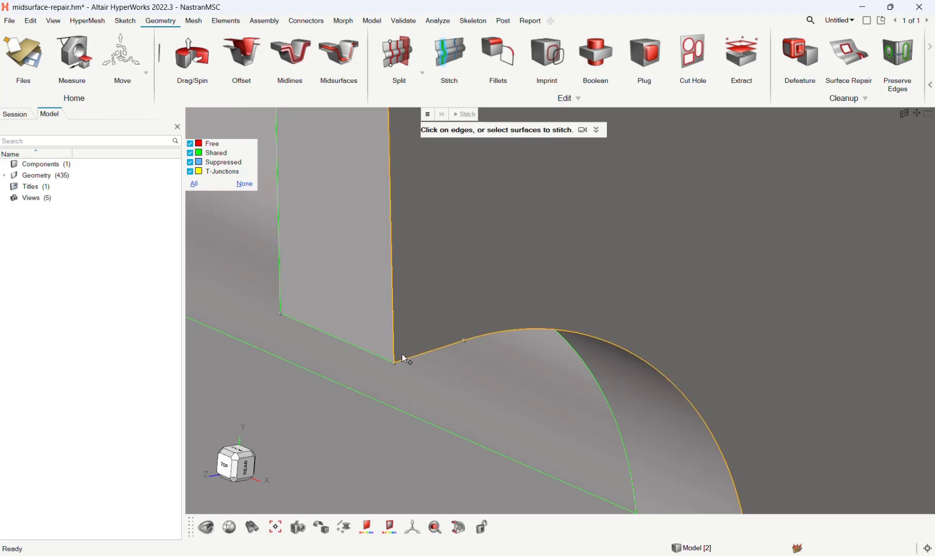
Step: Stitch the lower fillet surface's free upper edge to the matching bottom edge of the recessed wall
{"action": "scroll", "coordinate": [437, 348], "scroll_direction": "down", "scroll_amount": 5}
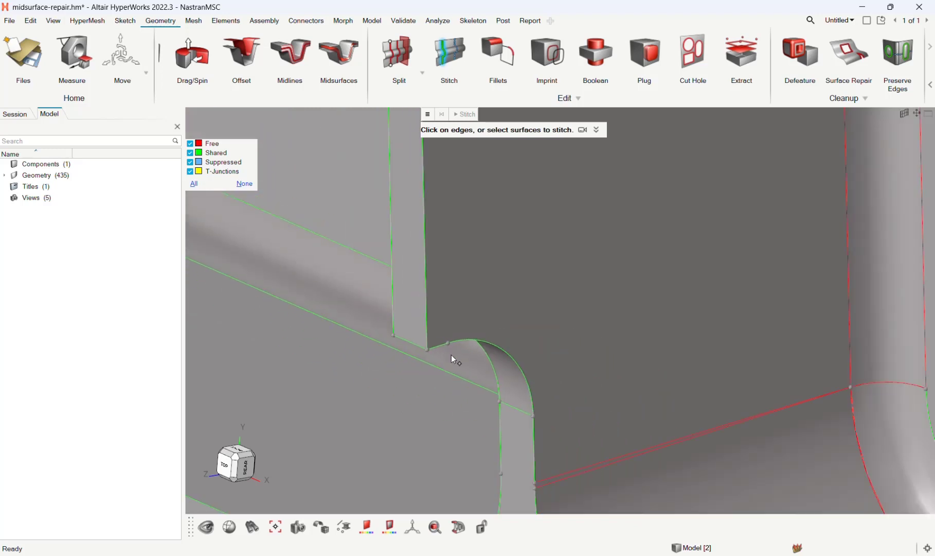
{"action": "scroll", "coordinate": [451, 355], "scroll_direction": "down", "scroll_amount": 5}
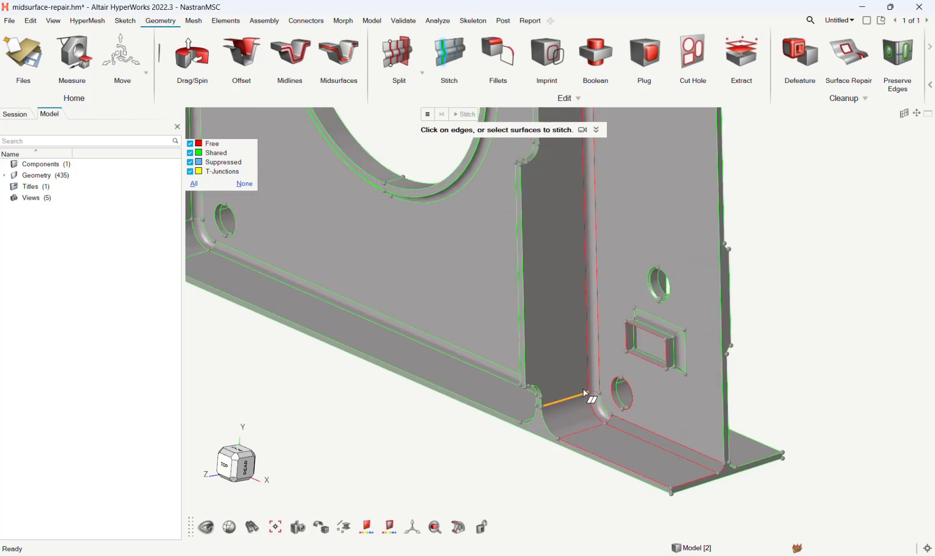
{"action": "scroll", "coordinate": [583, 389], "scroll_direction": "up", "scroll_amount": 5}
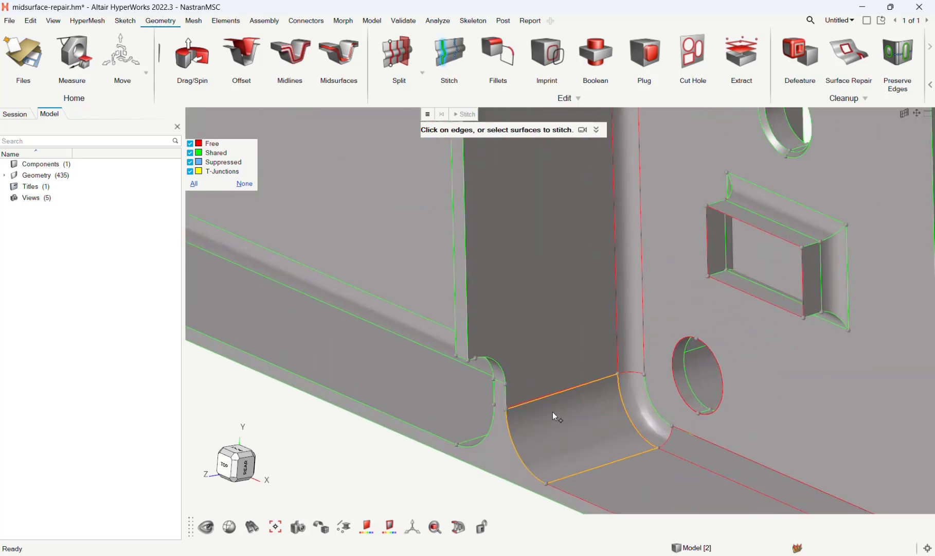
{"action": "scroll", "coordinate": [549, 409], "scroll_direction": "up", "scroll_amount": 5}
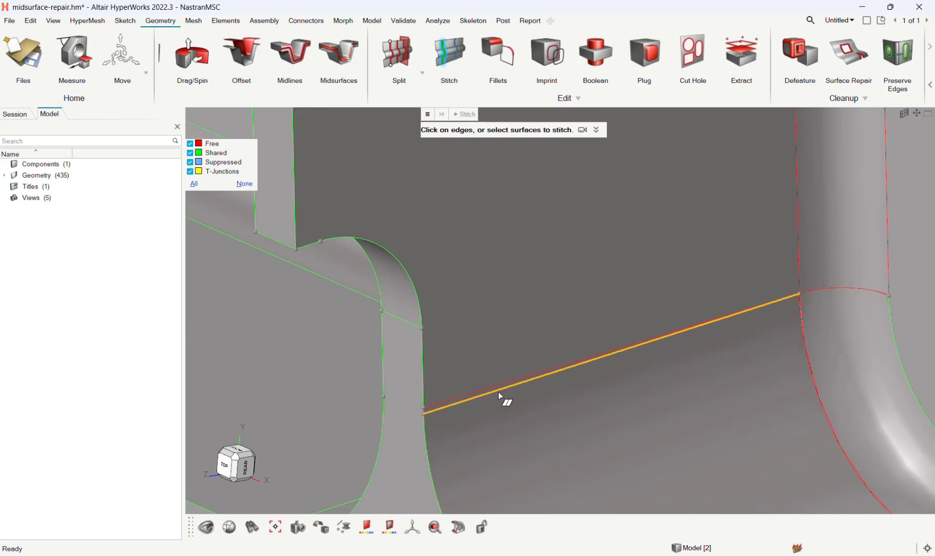
{"action": "left_click_drag", "start_coordinate": [498, 391], "coordinate": [499, 385]}
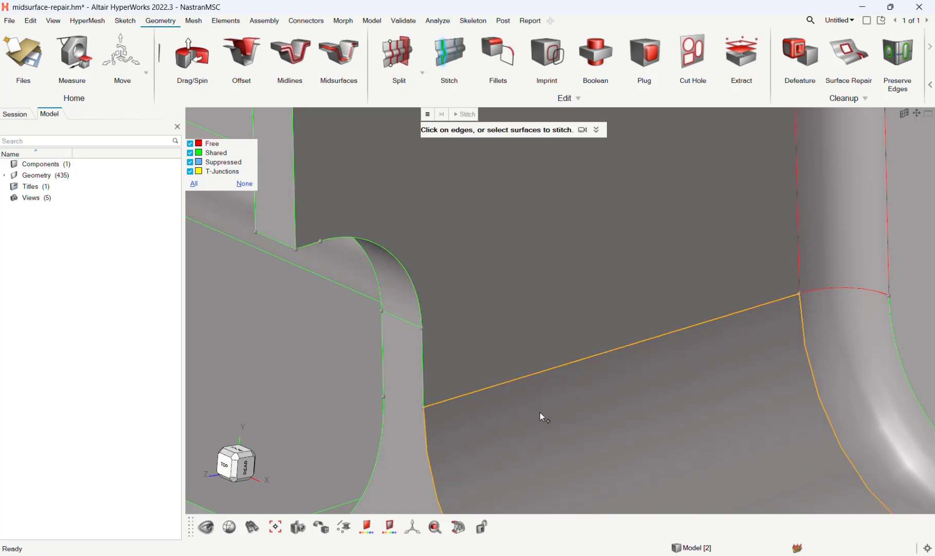
Step: In the saved Toggle-Edges view, stitch the free upper arc and the long curved side edge of the corner fillet
{"action": "scroll", "coordinate": [632, 384], "scroll_direction": "down", "scroll_amount": 5}
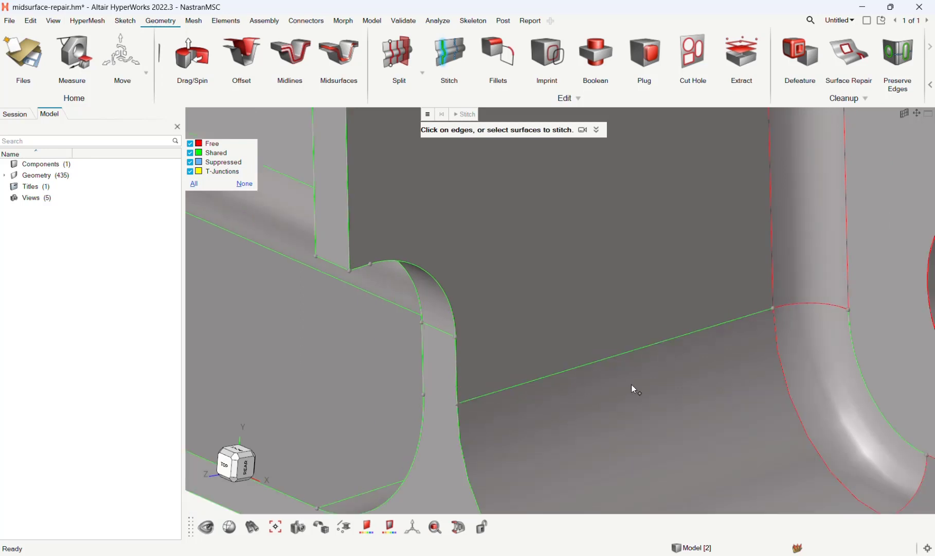
{"action": "scroll", "coordinate": [828, 444], "scroll_direction": "down", "scroll_amount": 5}
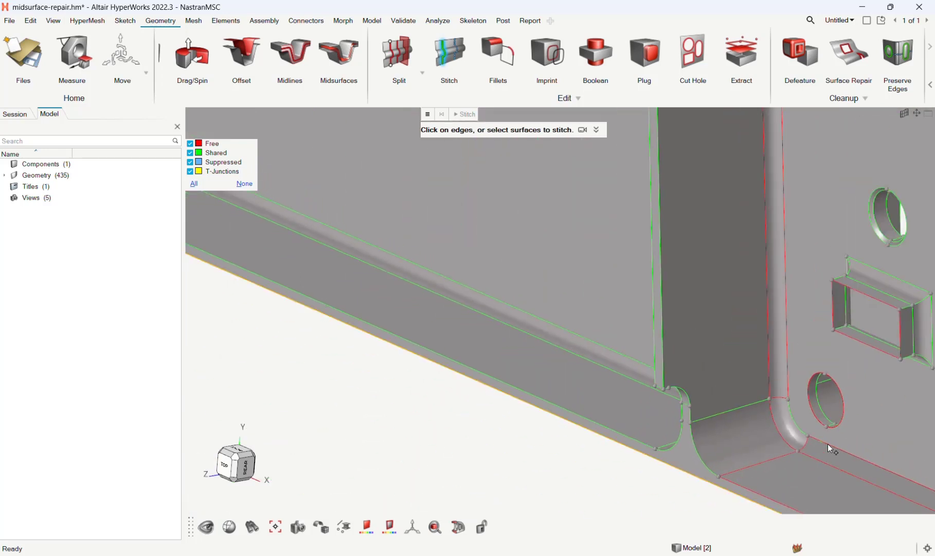
{"action": "right_click_drag", "start_coordinate": [852, 442], "coordinate": [654, 322]}
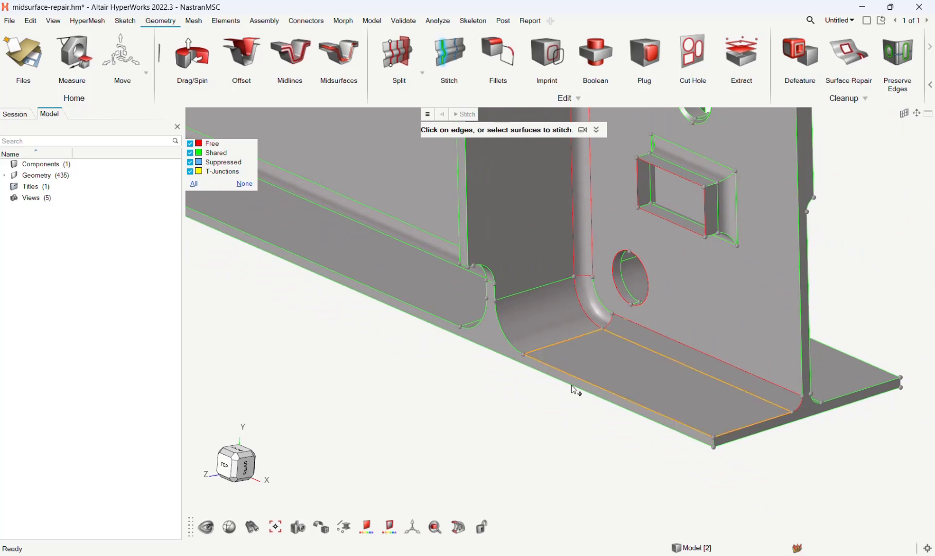
{"action": "left_click", "coordinate": [298, 526]}
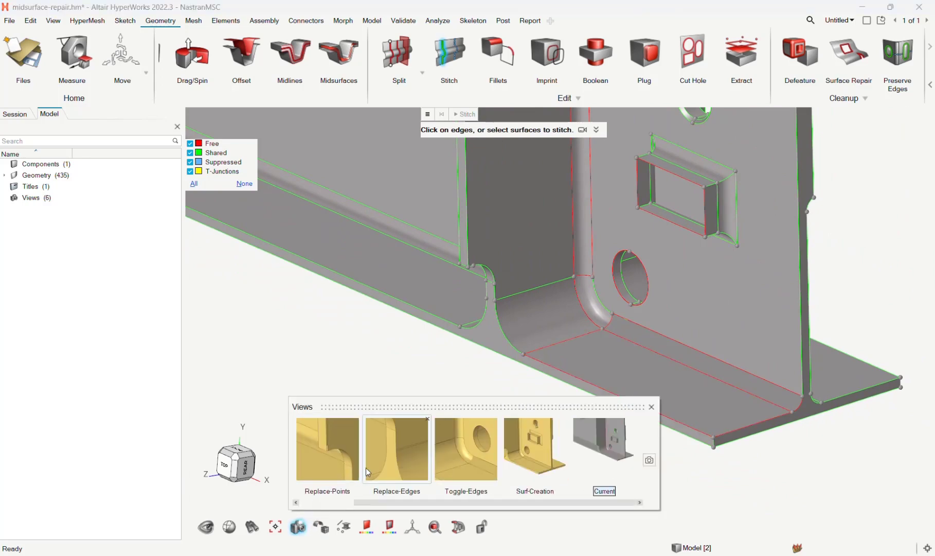
{"action": "left_click", "coordinate": [472, 473]}
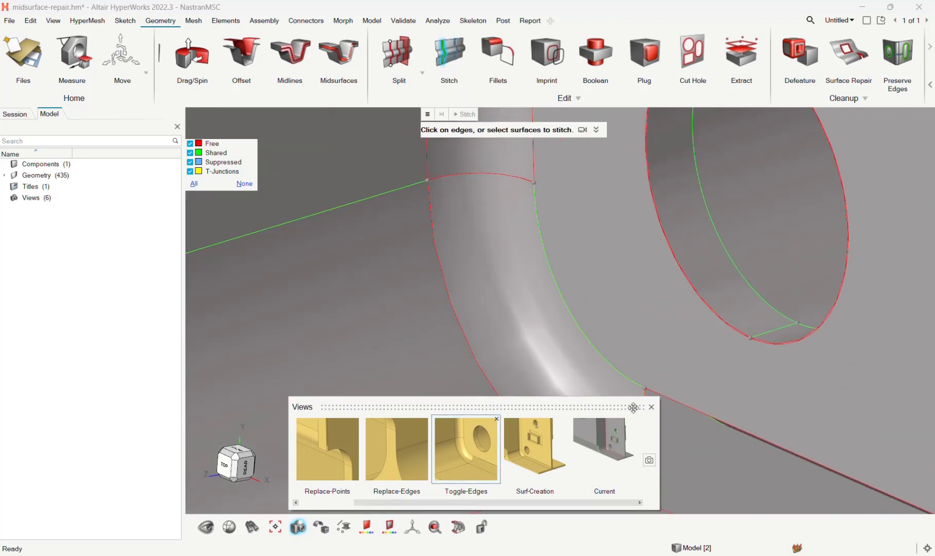
{"action": "left_click", "coordinate": [651, 407]}
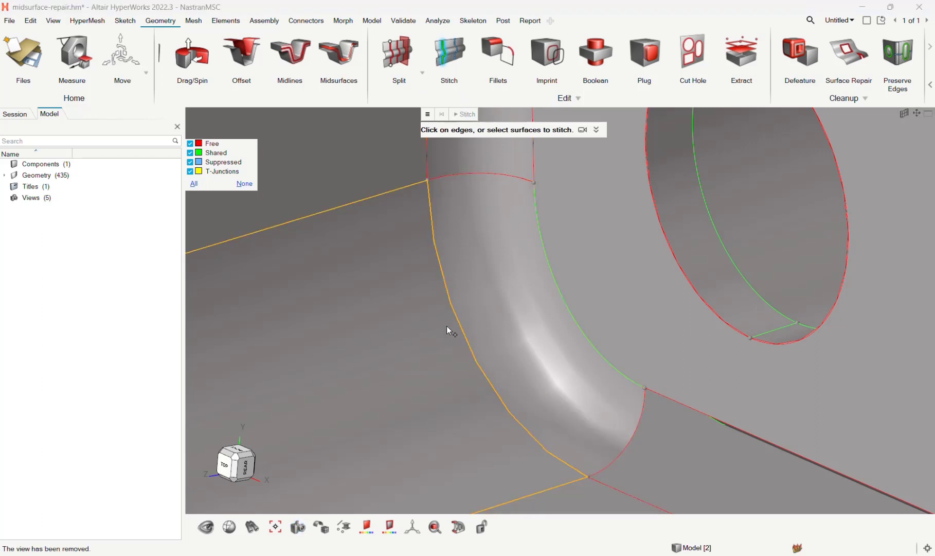
{"action": "left_click", "coordinate": [468, 171]}
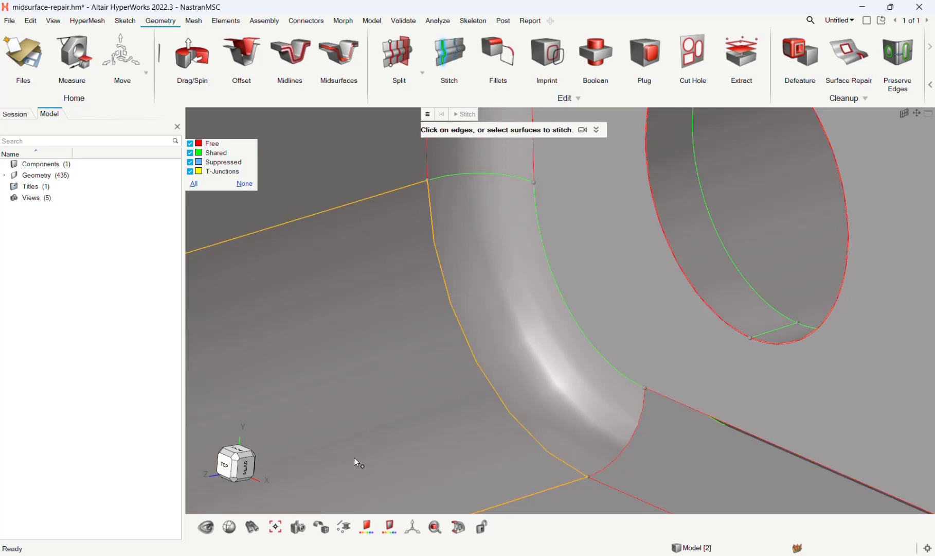
Step: Restore the saved Repair view
{"action": "left_click", "coordinate": [297, 528]}
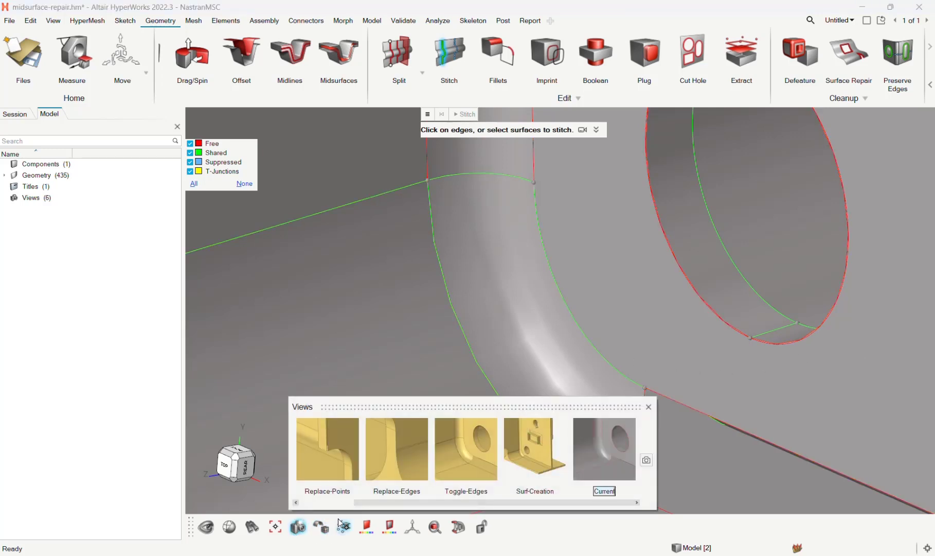
{"action": "left_click_drag", "start_coordinate": [397, 507], "coordinate": [386, 507]}
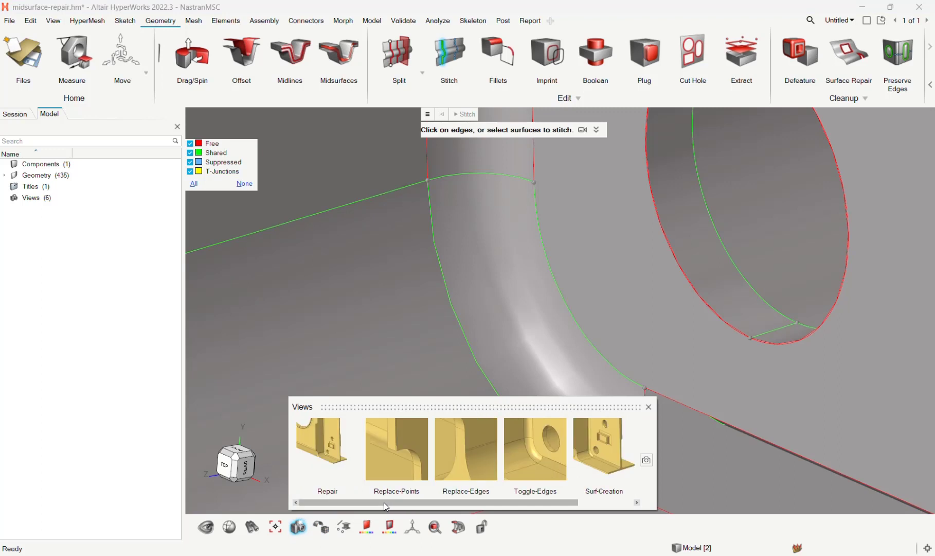
{"action": "left_click", "coordinate": [324, 469]}
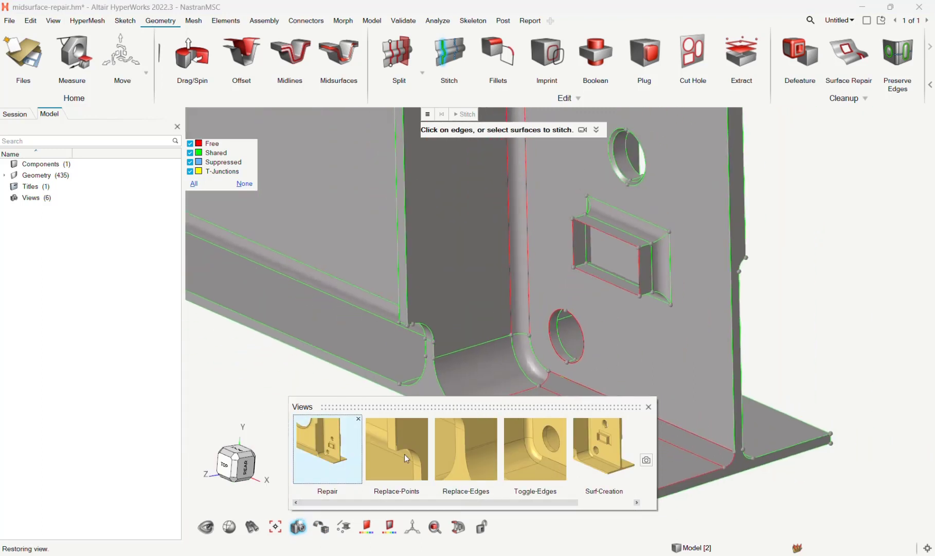
{"action": "left_click", "coordinate": [648, 407]}
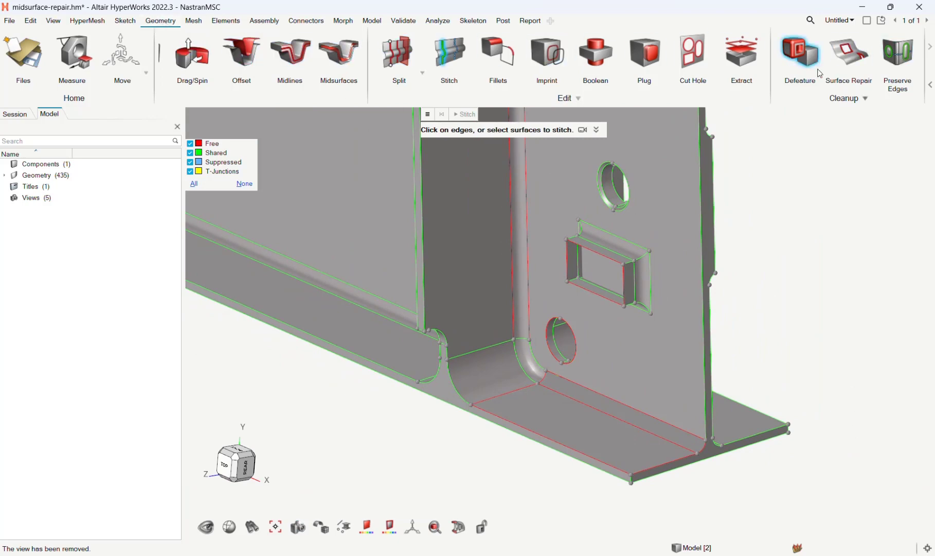
Step: Open the batch defeature cleanup parameters and turn off 2D hole recognition
{"action": "left_click", "coordinate": [789, 68]}
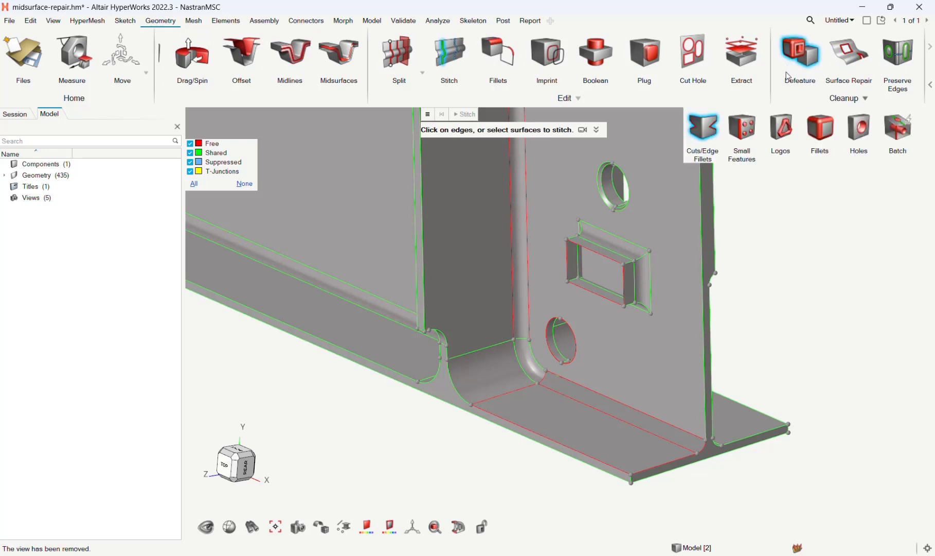
{"action": "left_click", "coordinate": [901, 136]}
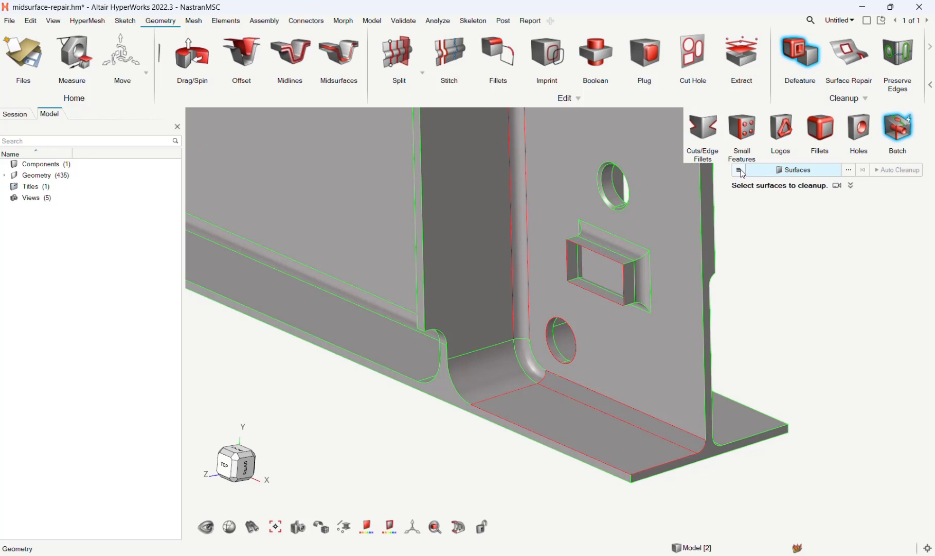
{"action": "left_click", "coordinate": [740, 170]}
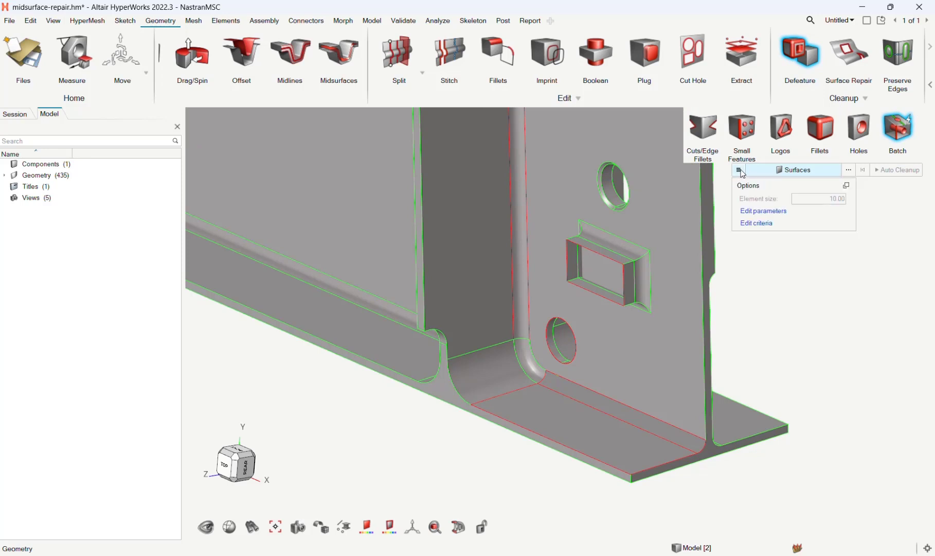
{"action": "left_click", "coordinate": [775, 212]}
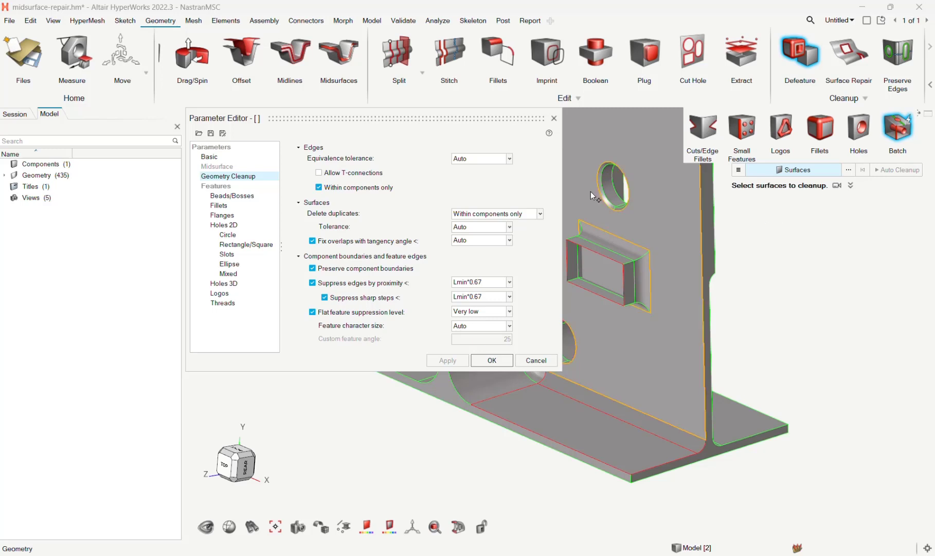
{"action": "left_click", "coordinate": [226, 225]}
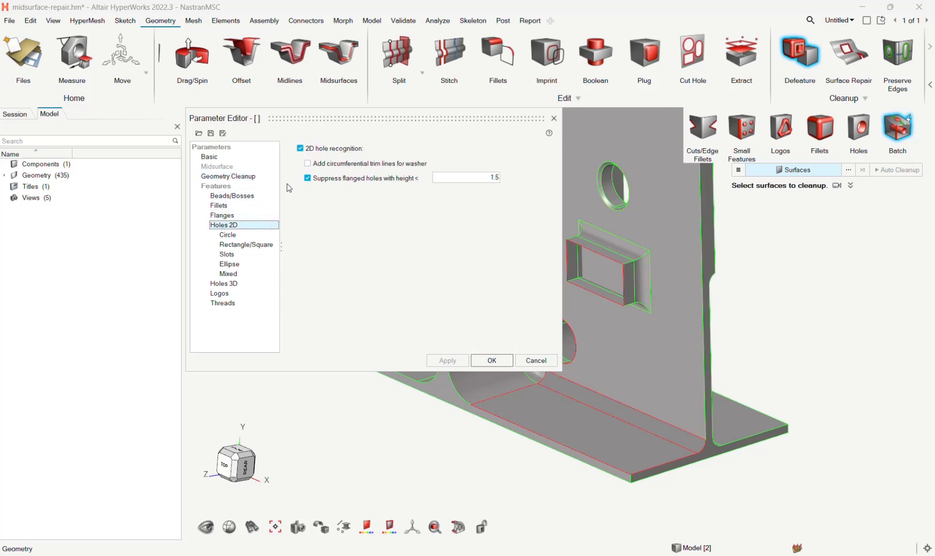
{"action": "left_click", "coordinate": [302, 149]}
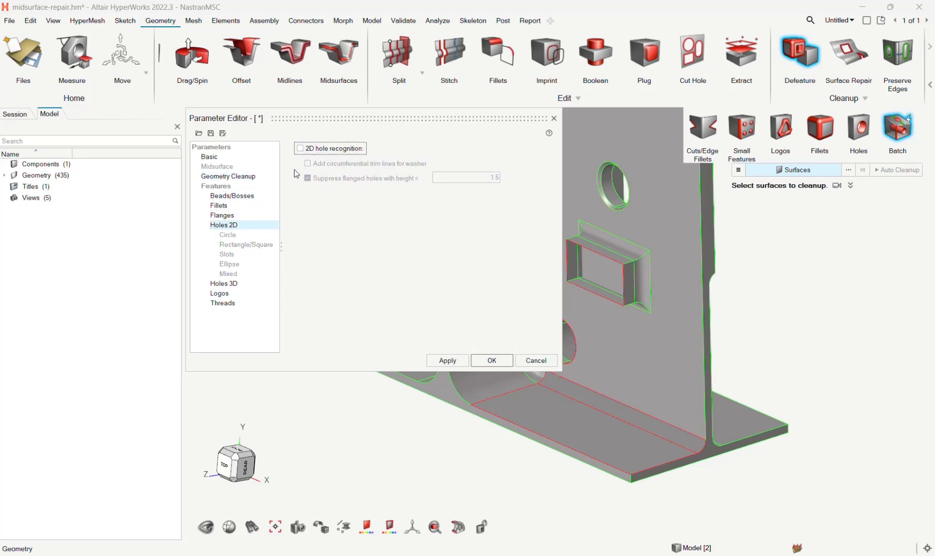
Step: Turn off flange recognition, edge fillet removal and surface fillet recognition in the cleanup parameters, and accept them
{"action": "left_click", "coordinate": [229, 217]}
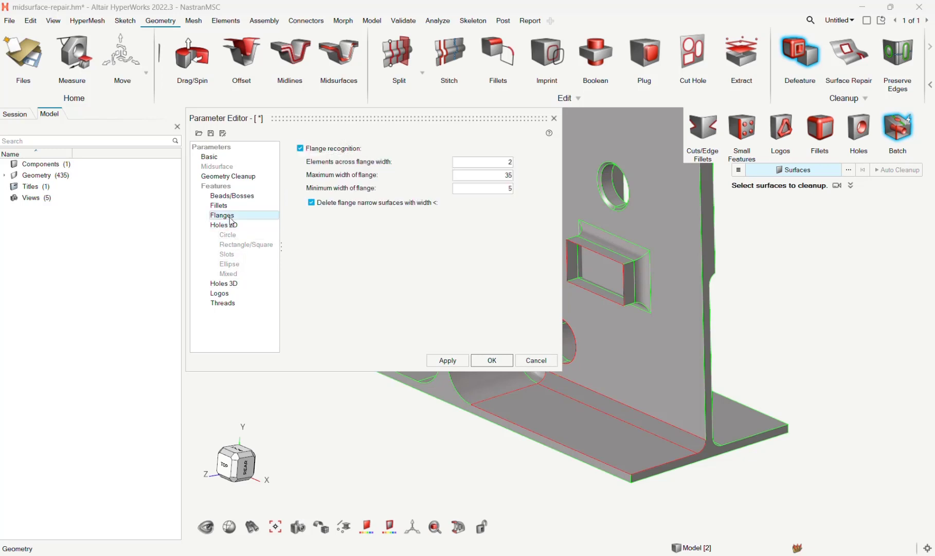
{"action": "left_click", "coordinate": [301, 149]}
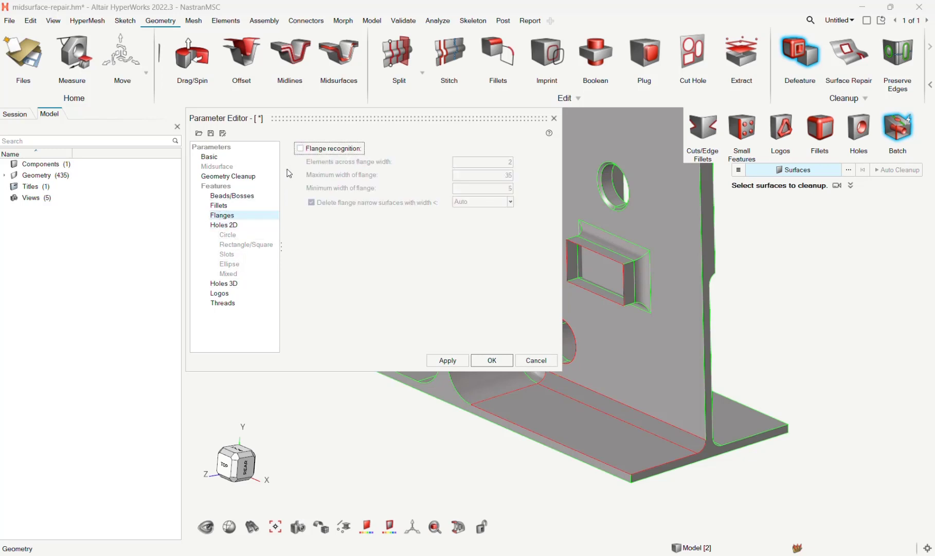
{"action": "left_click", "coordinate": [246, 205]}
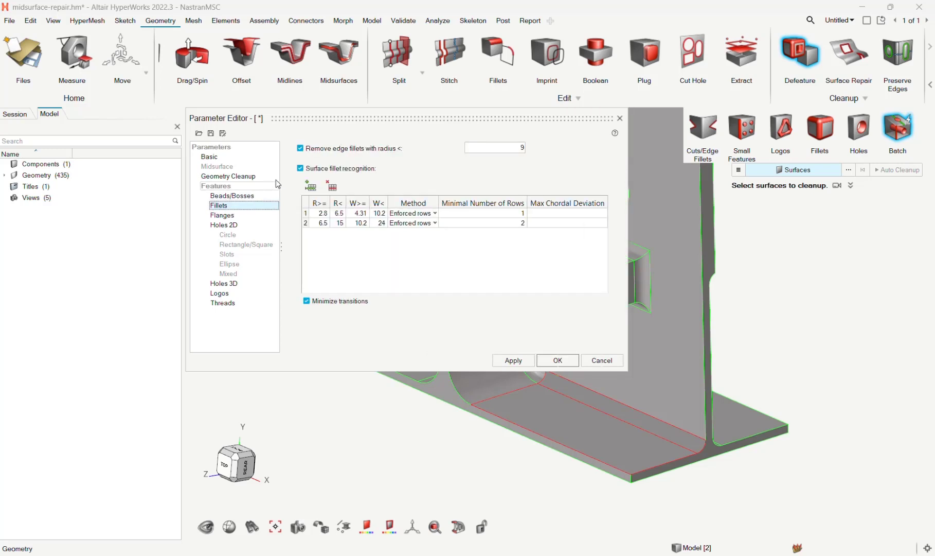
{"action": "left_click", "coordinate": [301, 149]}
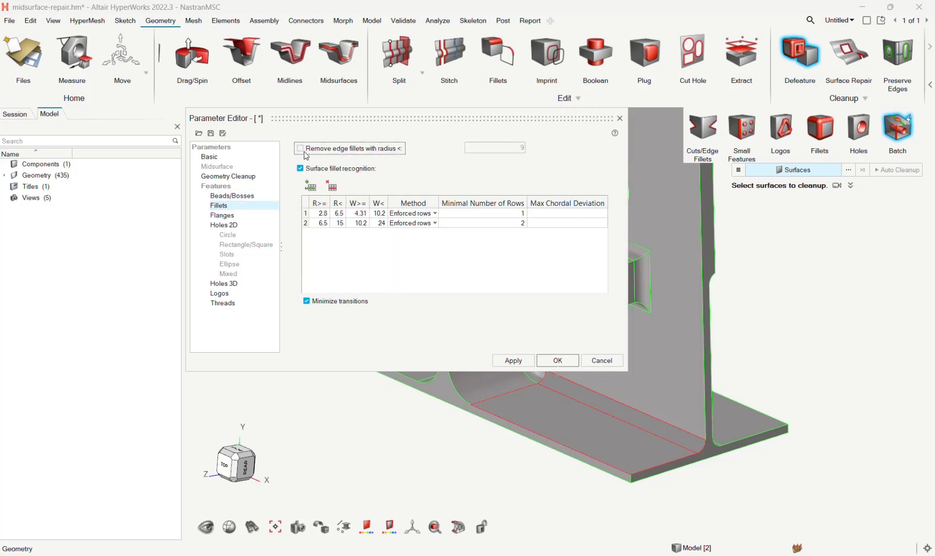
{"action": "left_click", "coordinate": [301, 168]}
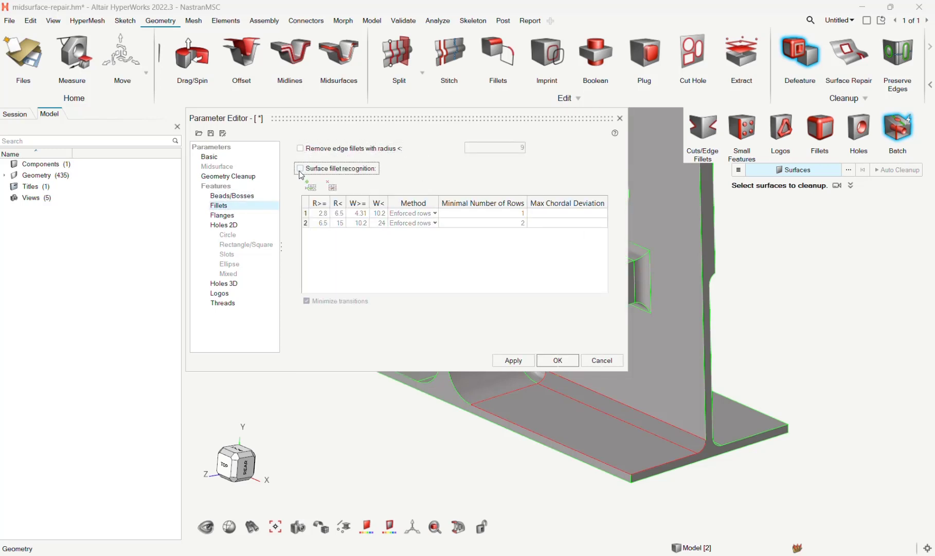
{"action": "left_click", "coordinate": [550, 363]}
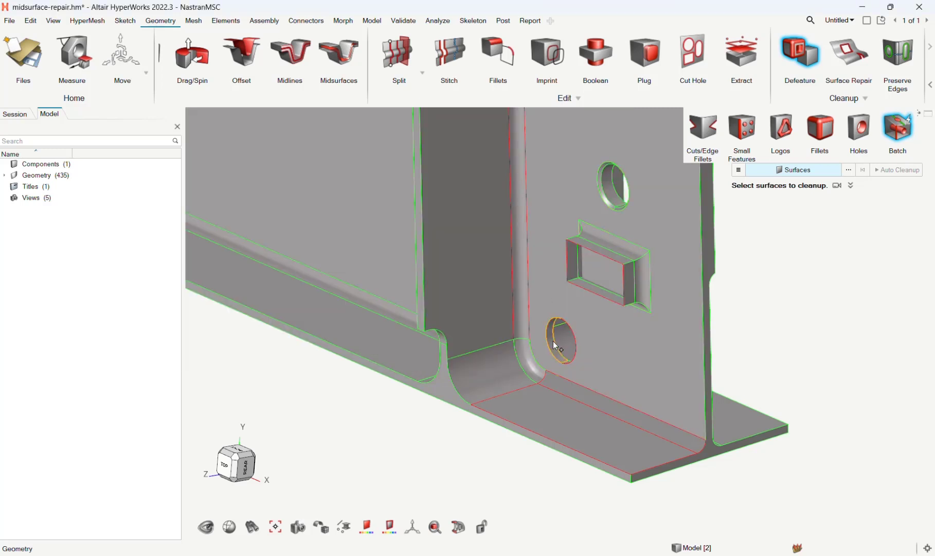
Step: Run batch auto cleanup on both walls of the lower round hole, the vertical corner fillet and the flat bottom flange surface
{"action": "left_click", "coordinate": [554, 346]}
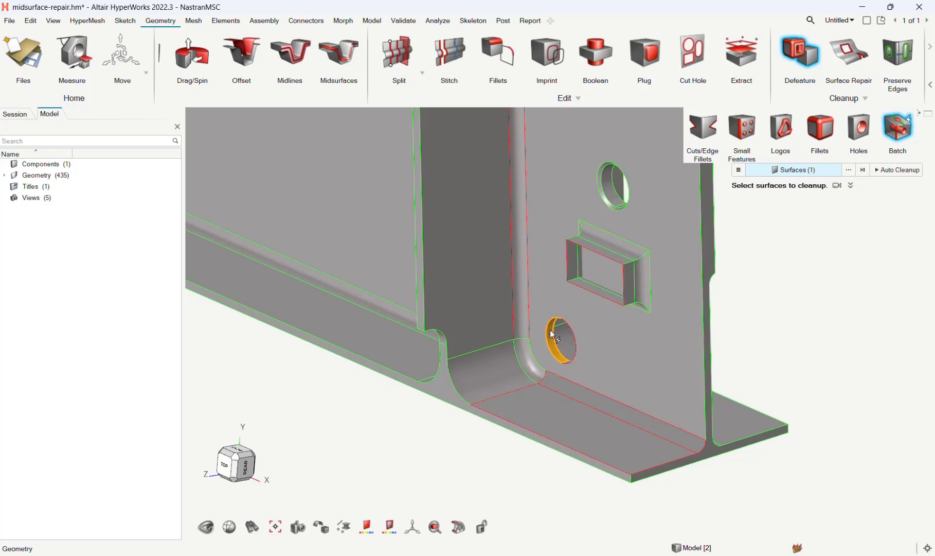
{"action": "left_click", "coordinate": [519, 285]}
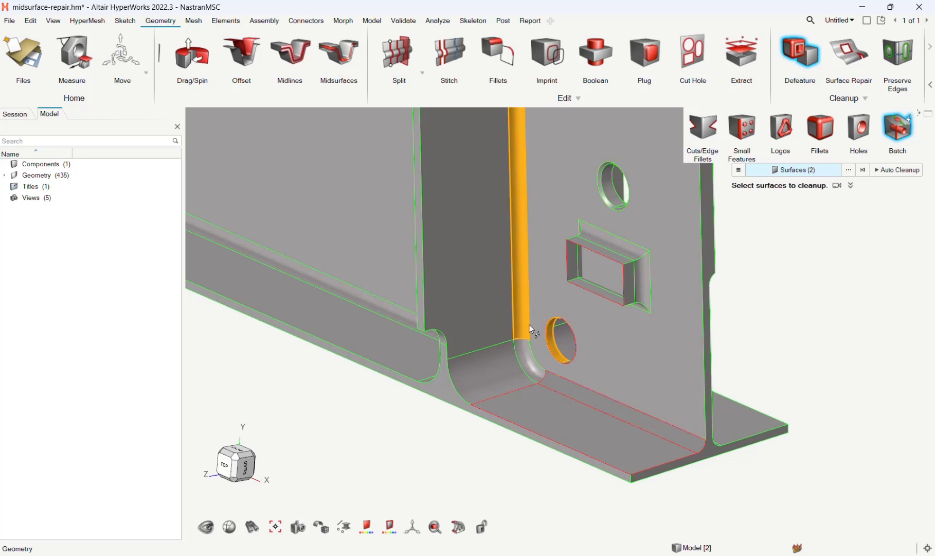
{"action": "left_click", "coordinate": [563, 408]}
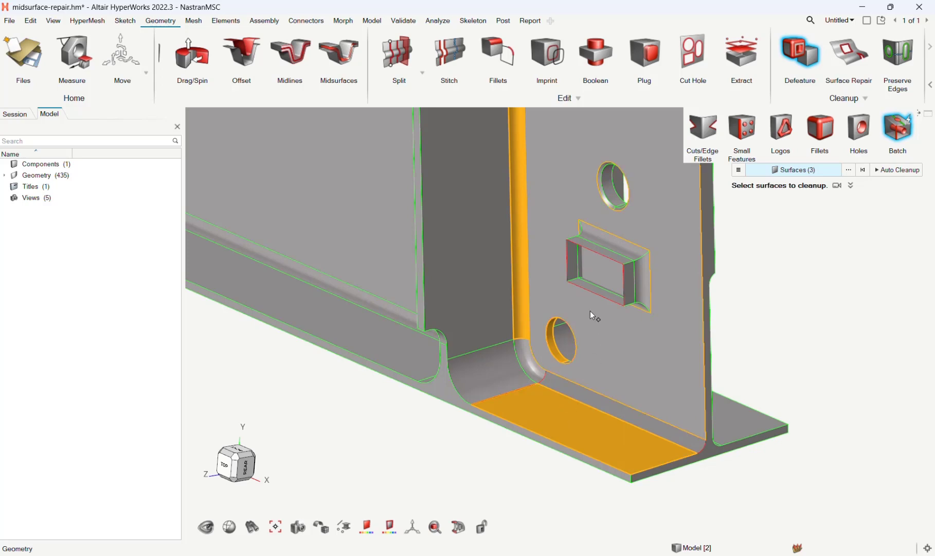
{"action": "scroll", "coordinate": [591, 311], "scroll_direction": "up", "scroll_amount": 5}
{"action": "scroll", "coordinate": [560, 339], "scroll_direction": "up", "scroll_amount": 2}
{"action": "middle_click_drag", "start_coordinate": [612, 356], "coordinate": [714, 349]}
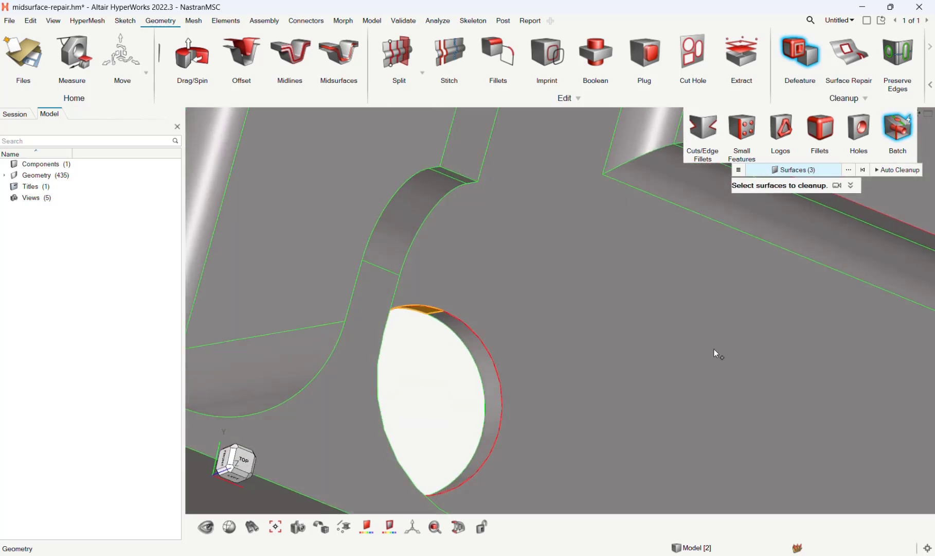
{"action": "left_click", "coordinate": [492, 382]}
{"action": "middle_click_drag", "start_coordinate": [497, 381], "coordinate": [461, 392]}
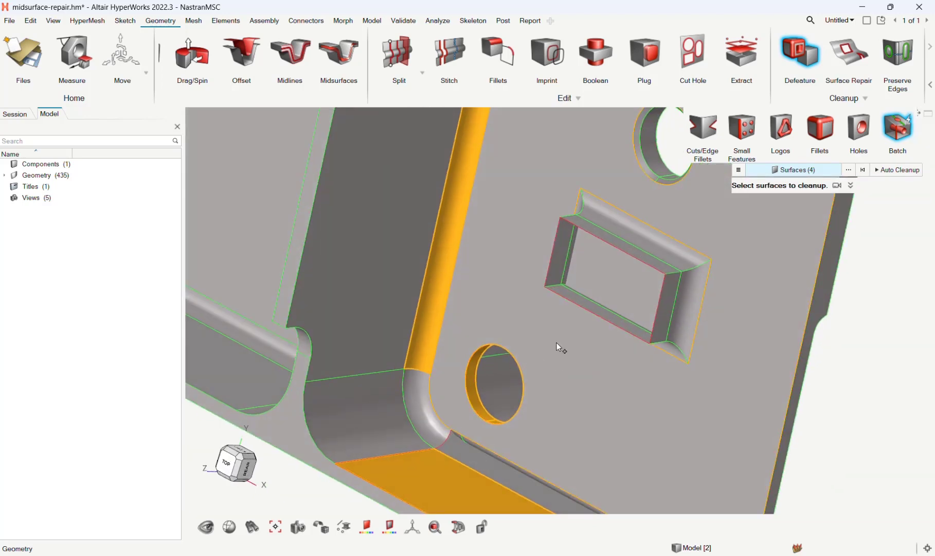
{"action": "scroll", "coordinate": [555, 348], "scroll_direction": "down", "scroll_amount": 3}
{"action": "middle_click_drag", "start_coordinate": [557, 361], "coordinate": [538, 374]}
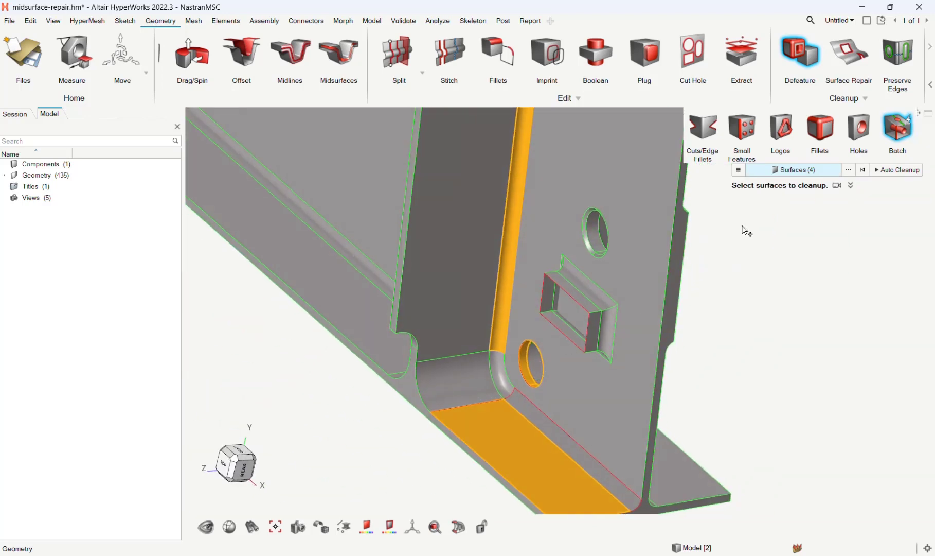
{"action": "left_click", "coordinate": [908, 171]}
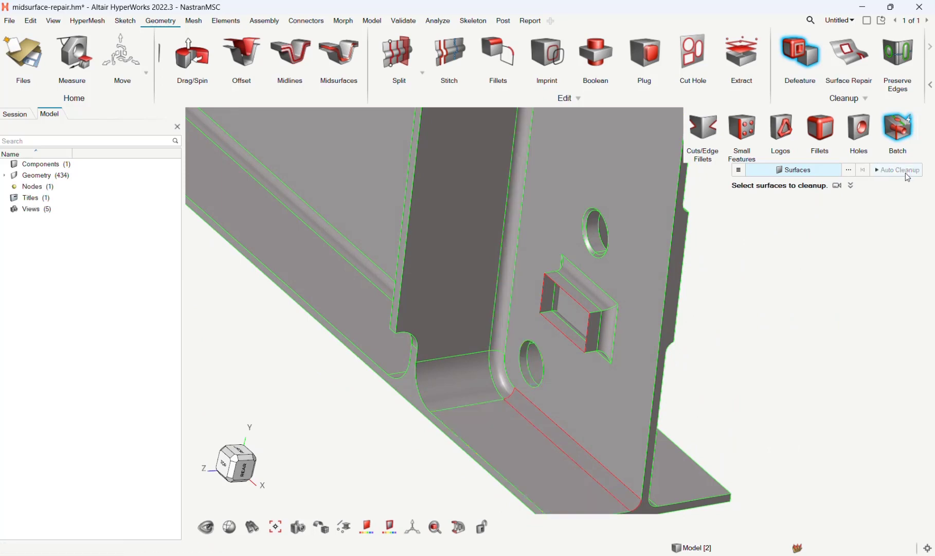
{"action": "scroll", "coordinate": [563, 354], "scroll_direction": "down", "scroll_amount": 2}
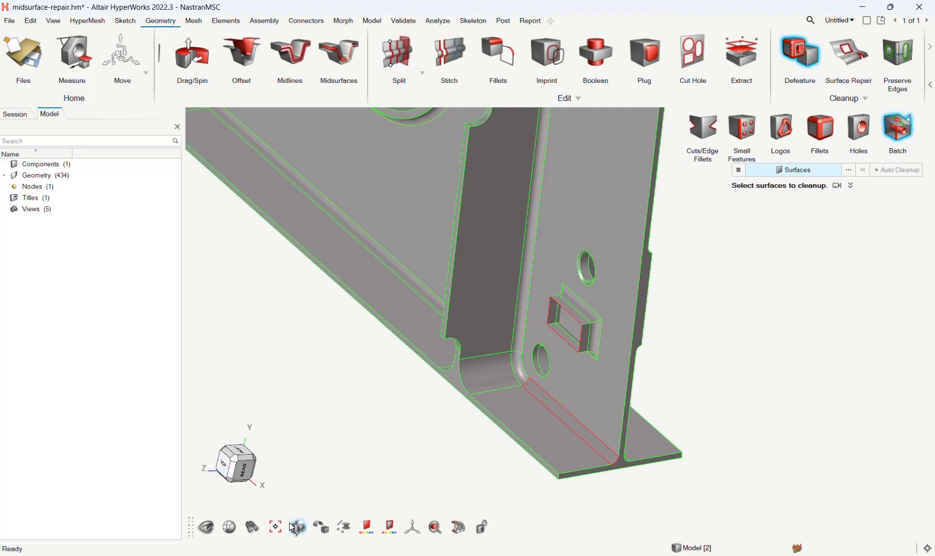
Step: Leave the batch cleanup tool and restore the saved Surf-Creation view
{"action": "left_click", "coordinate": [234, 471]}
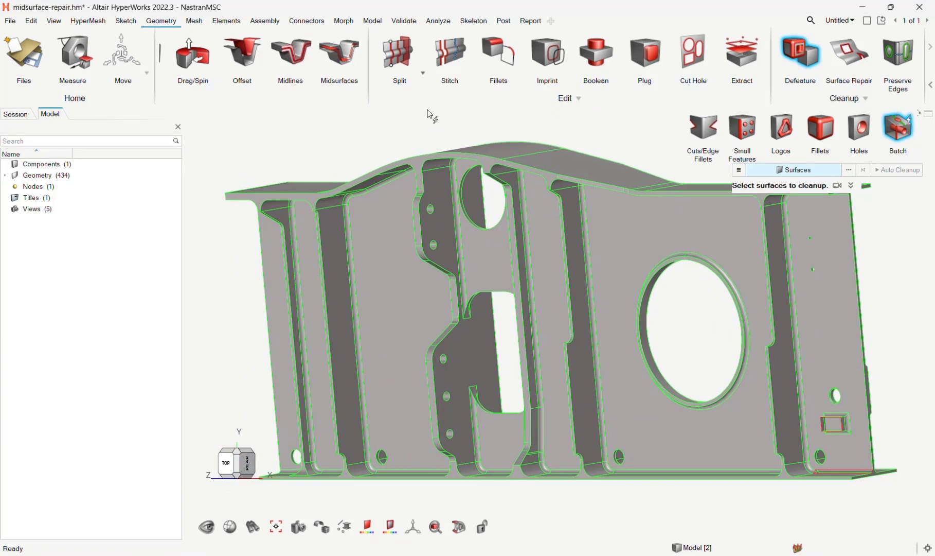
{"action": "right_click", "coordinate": [381, 123]}
{"action": "mouse_move", "coordinate": [410, 118]}
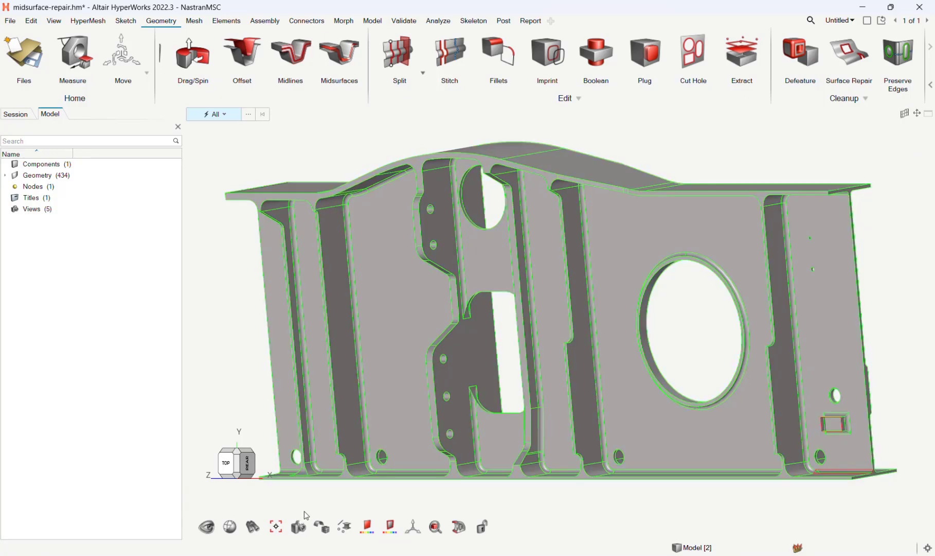
{"action": "left_click", "coordinate": [306, 530]}
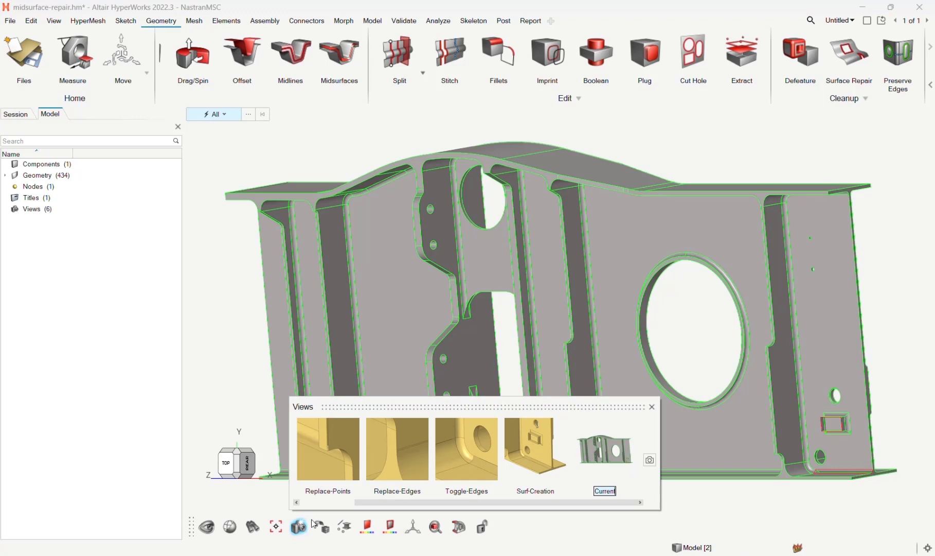
{"action": "left_click", "coordinate": [516, 454]}
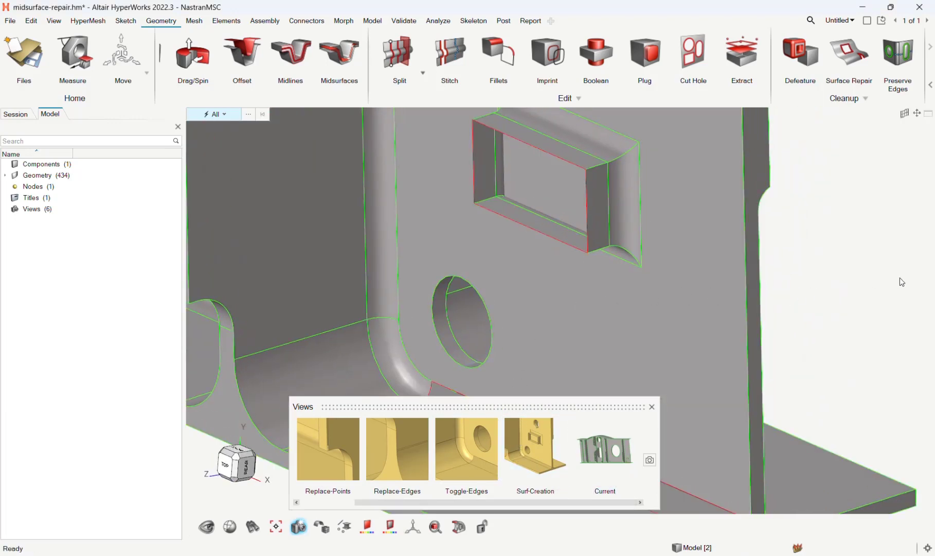
{"action": "left_click", "coordinate": [653, 404]}
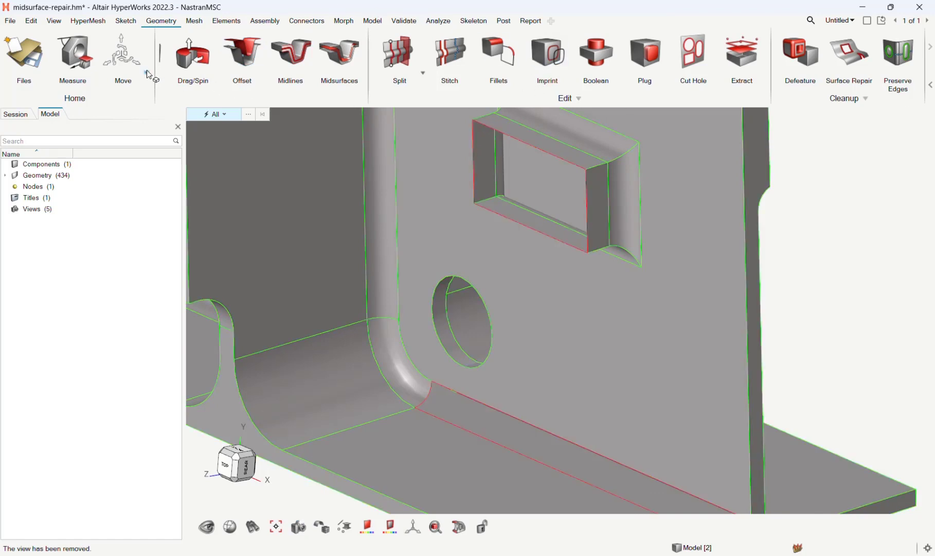
Step: Find the free-edge gaps with the Patch surface tool and fill the rectangular opening and the missing bottom fillet strip
{"action": "left_click", "coordinate": [158, 54]}
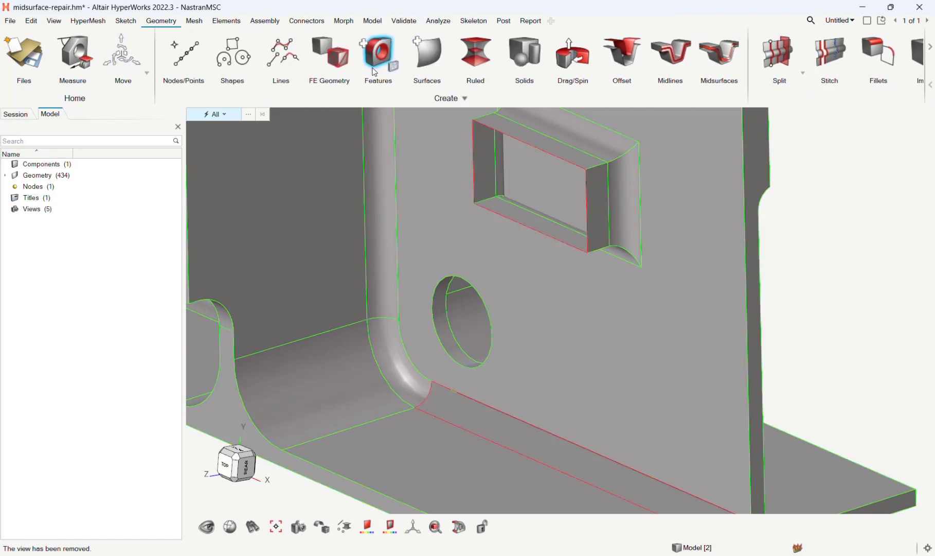
{"action": "left_click", "coordinate": [419, 53]}
{"action": "left_click", "coordinate": [348, 133]}
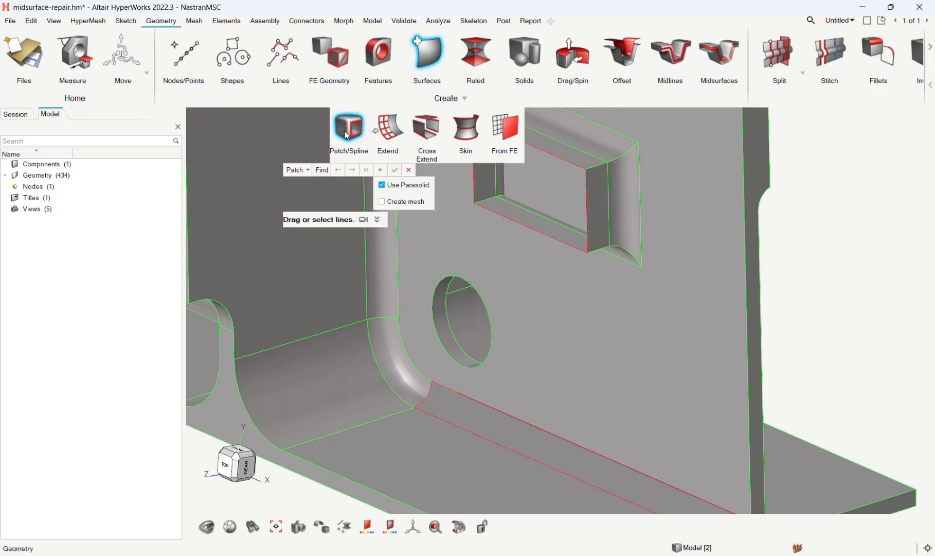
{"action": "left_click", "coordinate": [322, 170]}
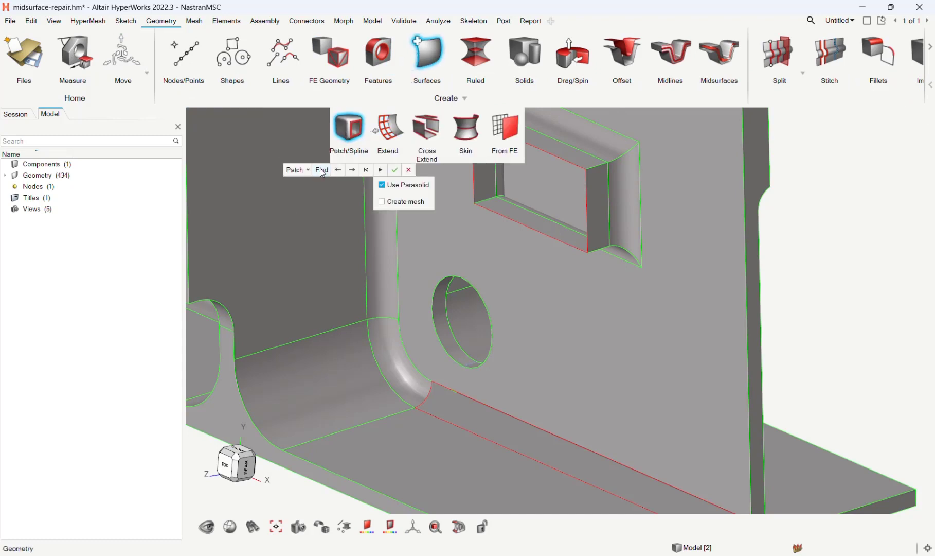
{"action": "left_click", "coordinate": [395, 171]}
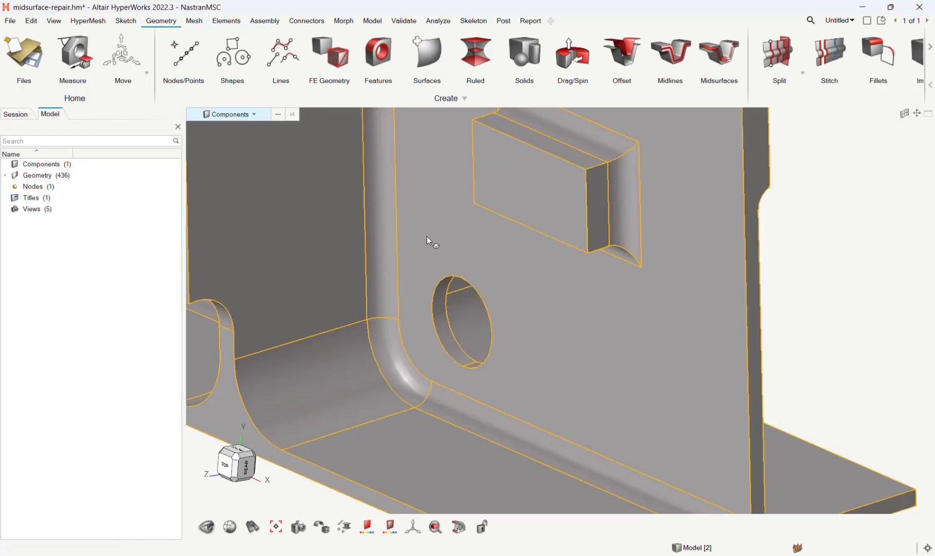
{"action": "scroll", "coordinate": [482, 290], "scroll_direction": "down", "scroll_amount": 5}
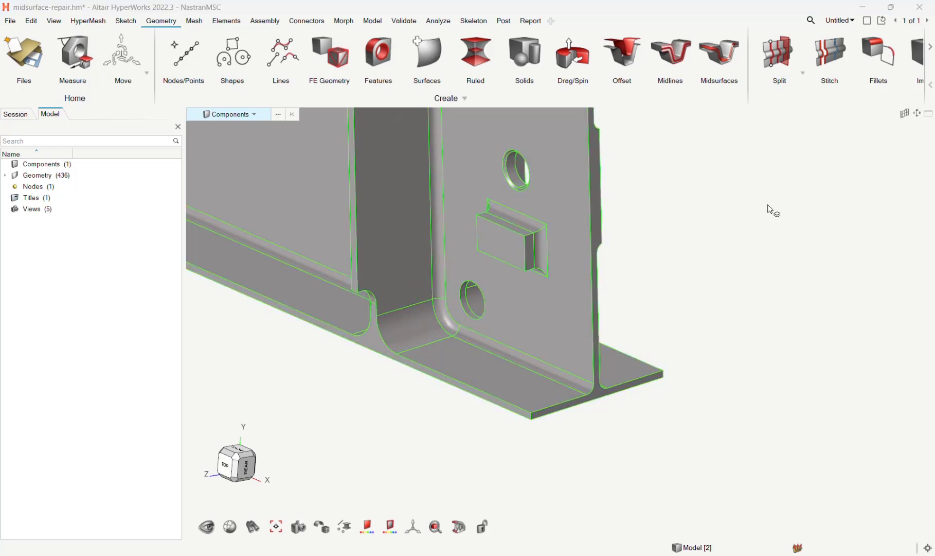
{"action": "left_click", "coordinate": [153, 16]}
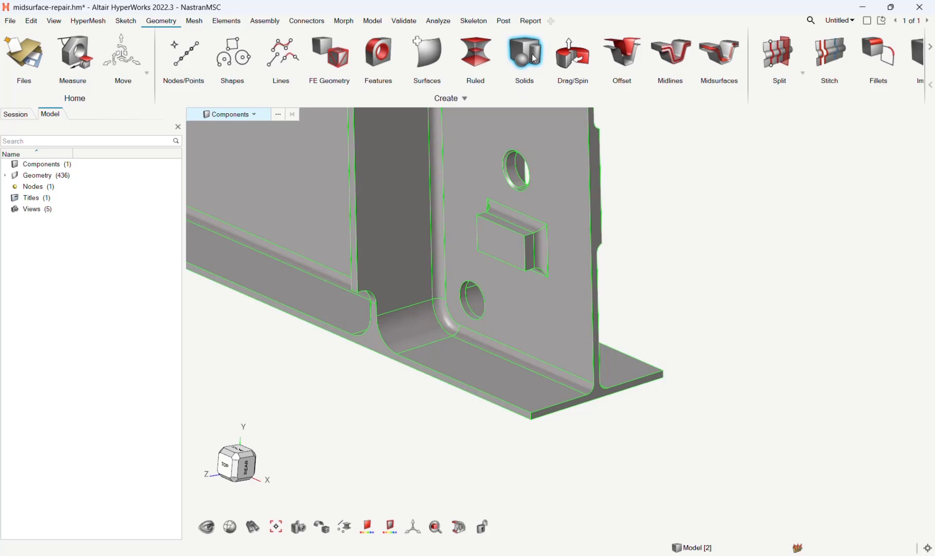
Step: Create a bounding solid from all enclosed surfaces found in the model, show the whole part in isometric view and leave the tool
{"action": "left_click", "coordinate": [535, 59]}
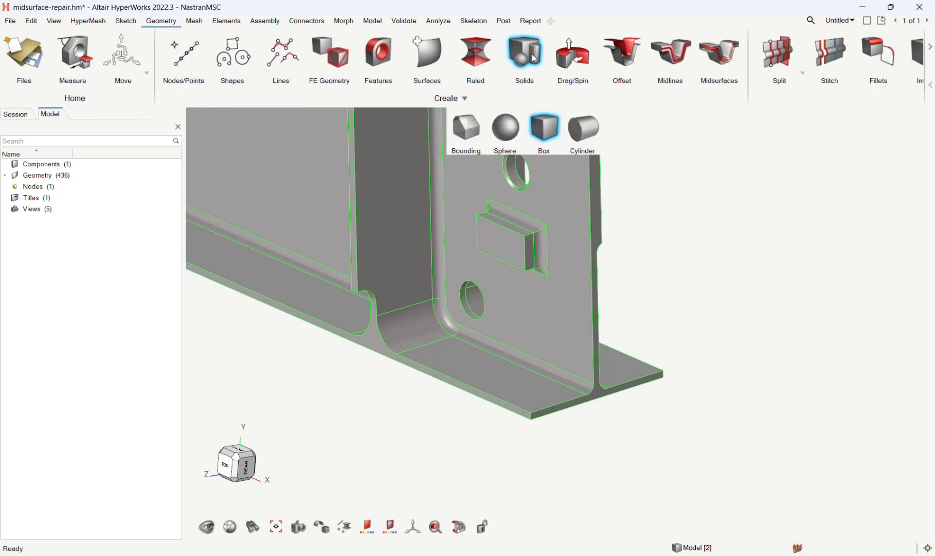
{"action": "left_click", "coordinate": [467, 132]}
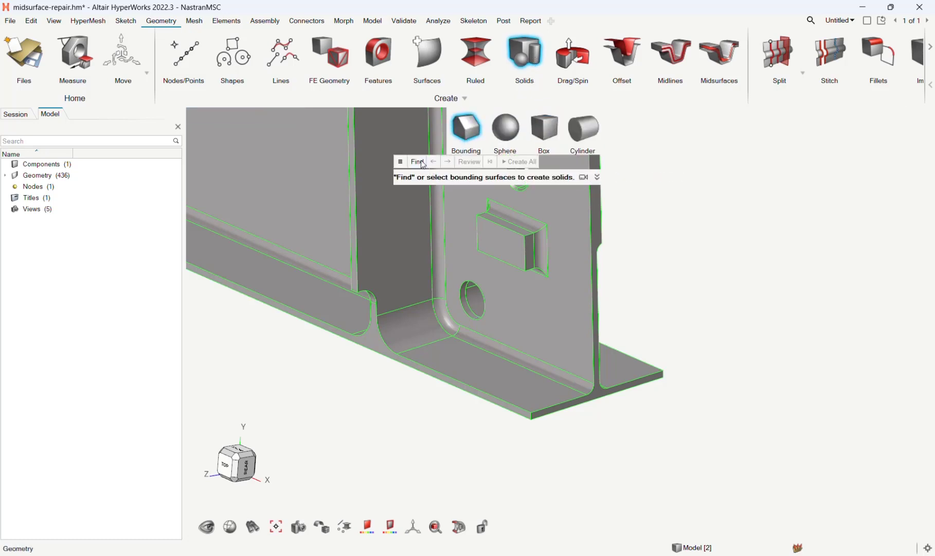
{"action": "left_click", "coordinate": [424, 163]}
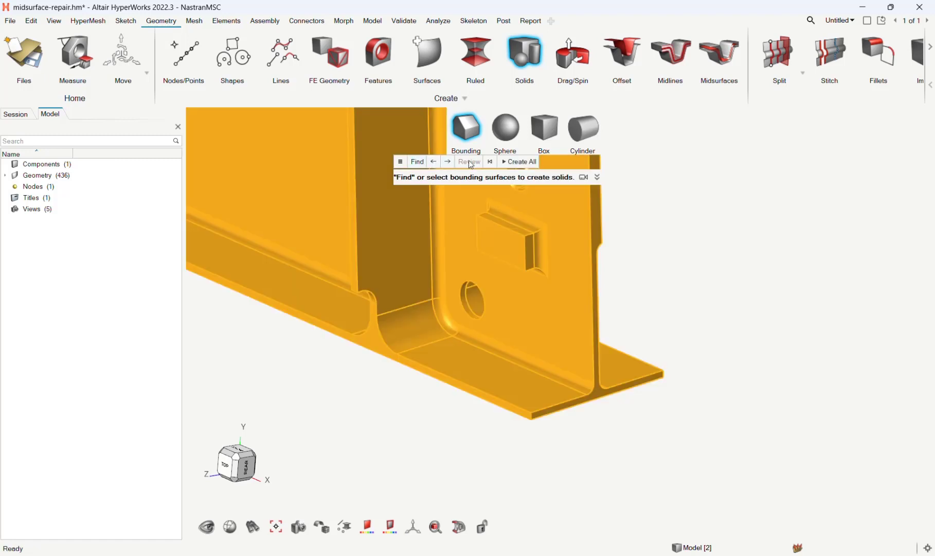
{"action": "left_click", "coordinate": [517, 162]}
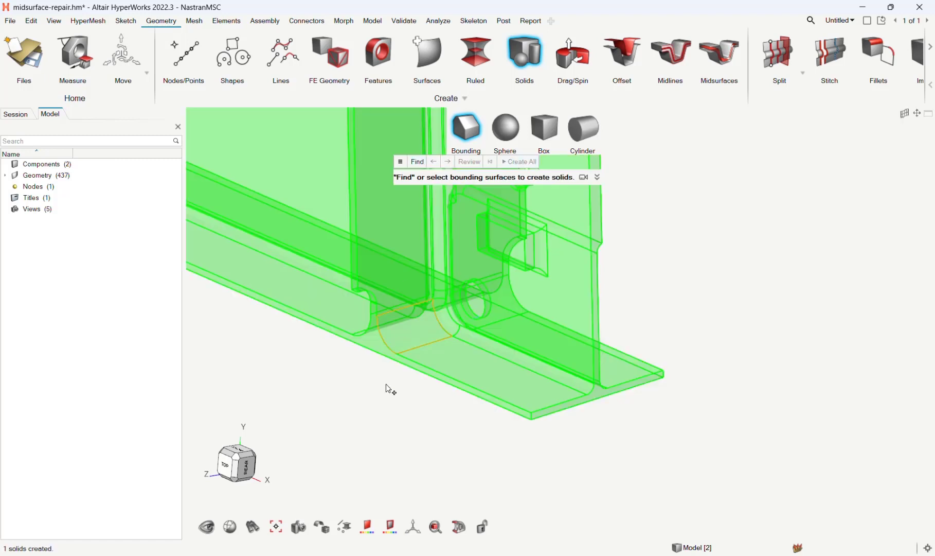
{"action": "left_click", "coordinate": [237, 465]}
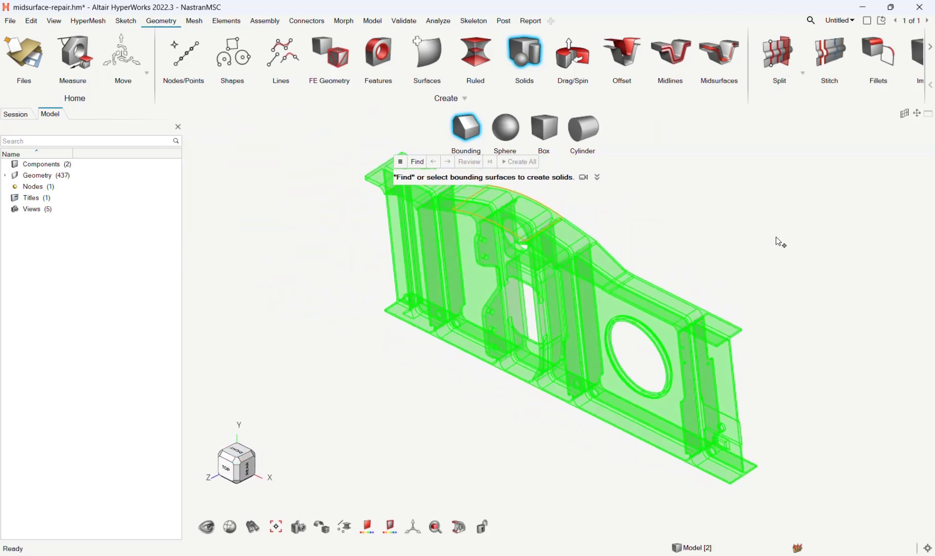
{"action": "right_click", "coordinate": [718, 233]}
{"action": "mouse_move", "coordinate": [762, 238]}
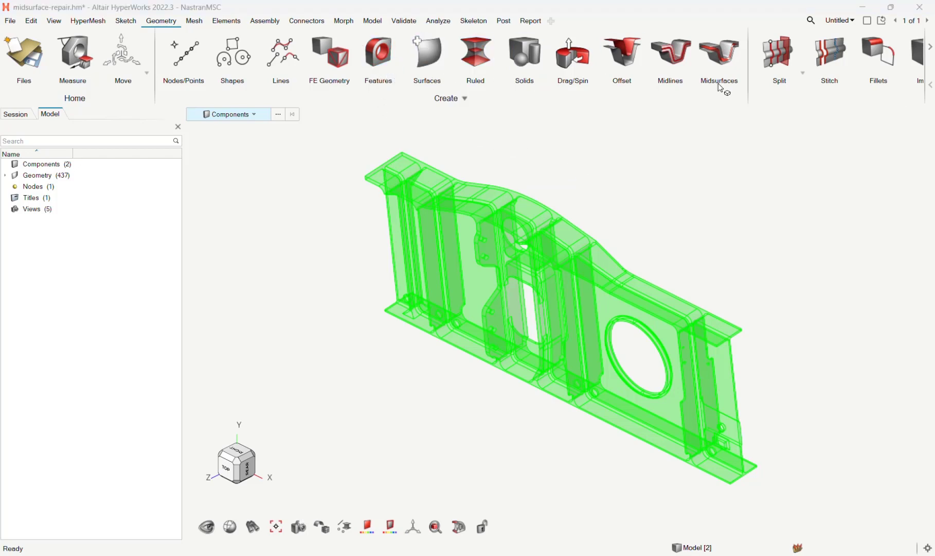
Step: Extract the midsurface of the whole beam solid with the Automatic midsurface tool
{"action": "left_click", "coordinate": [722, 61]}
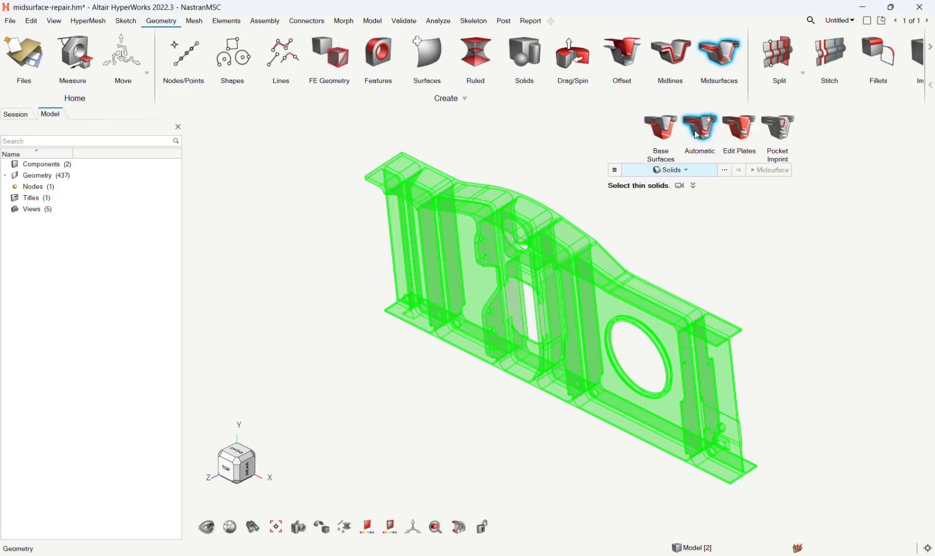
{"action": "left_click", "coordinate": [460, 196]}
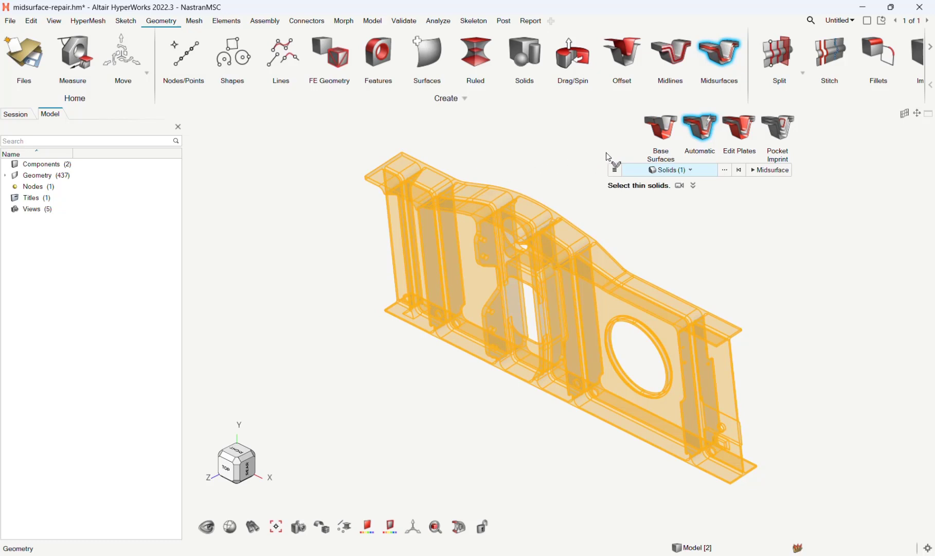
{"action": "left_click", "coordinate": [762, 174]}
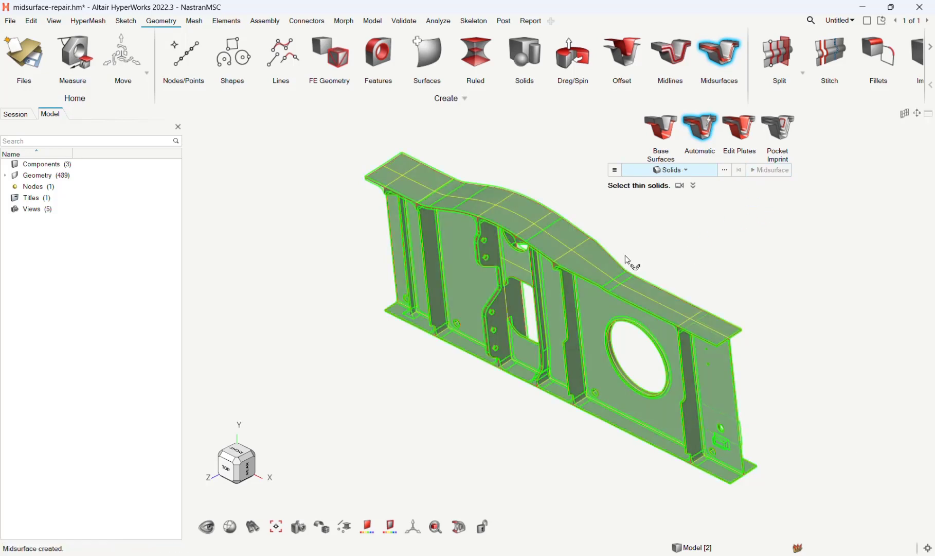
Step: Examine the extracted midsurface around the flanges, ribs and cutouts, restore the isometric view and leave the midsurface tool
{"action": "scroll", "coordinate": [710, 281], "scroll_direction": "up", "scroll_amount": 5}
{"action": "scroll", "coordinate": [712, 284], "scroll_direction": "down", "scroll_amount": 3}
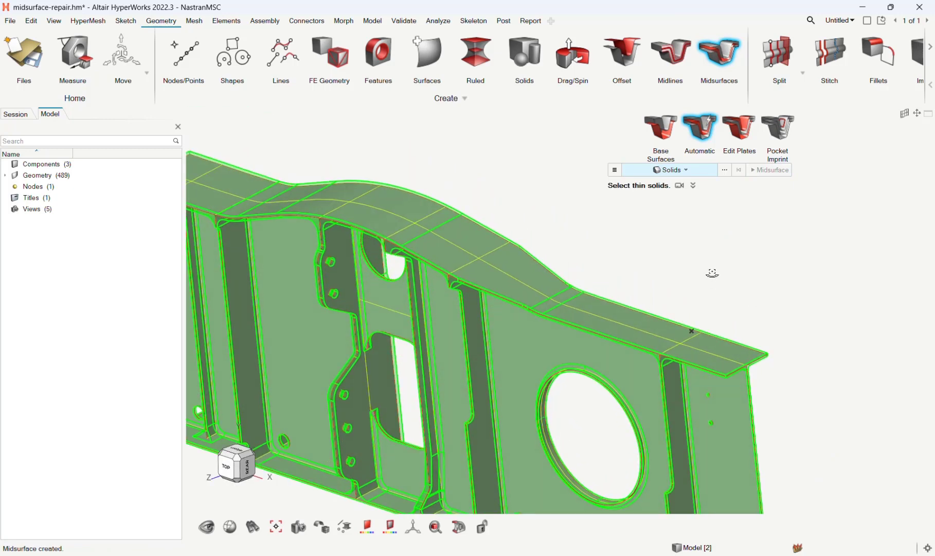
{"action": "scroll", "coordinate": [435, 359], "scroll_direction": "down", "scroll_amount": 4}
{"action": "scroll", "coordinate": [463, 391], "scroll_direction": "up", "scroll_amount": 2}
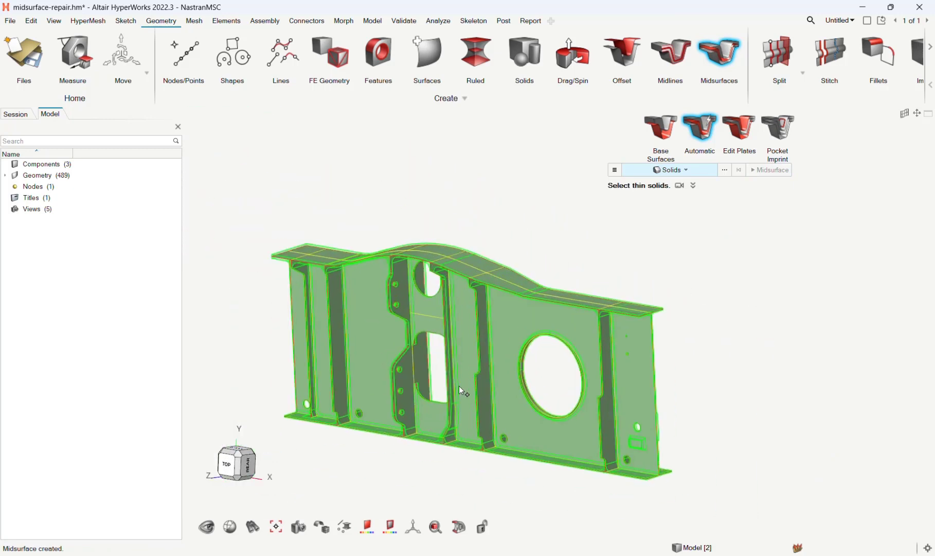
{"action": "mouse_move", "coordinate": [494, 404]}
{"action": "middle_mouse_down"}
{"action": "mouse_move", "coordinate": [551, 394]}
{"action": "mouse_move", "coordinate": [595, 405]}
{"action": "mouse_move", "coordinate": [478, 393]}
{"action": "middle_mouse_up"}
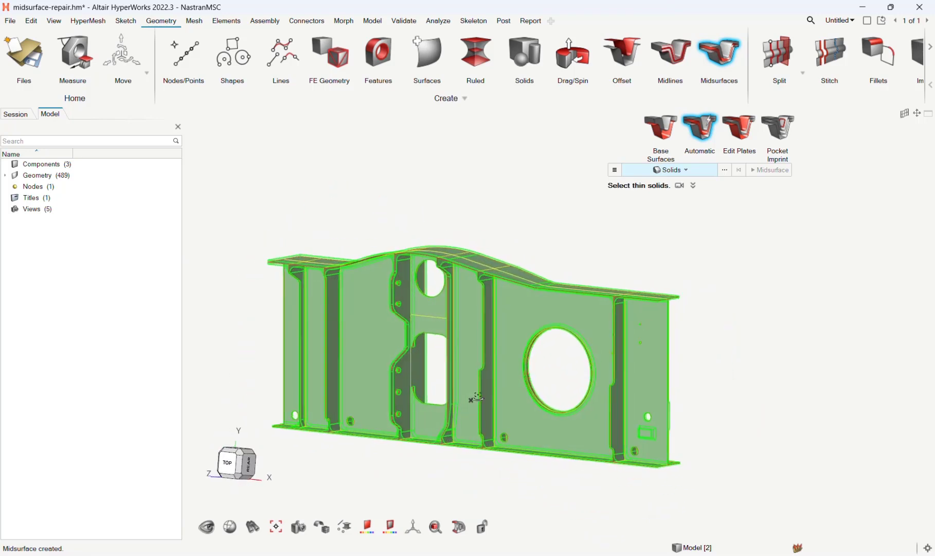
{"action": "left_click", "coordinate": [338, 333]}
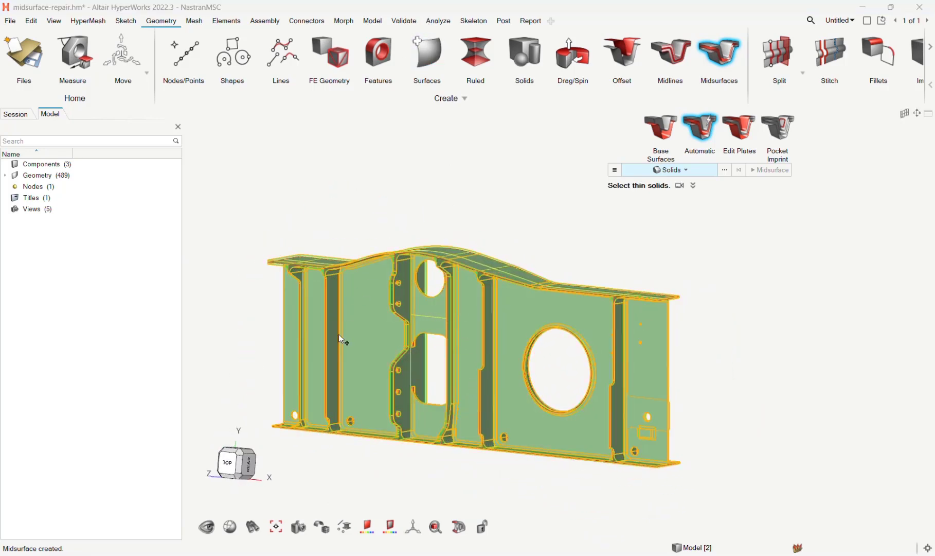
{"action": "left_click", "coordinate": [242, 457]}
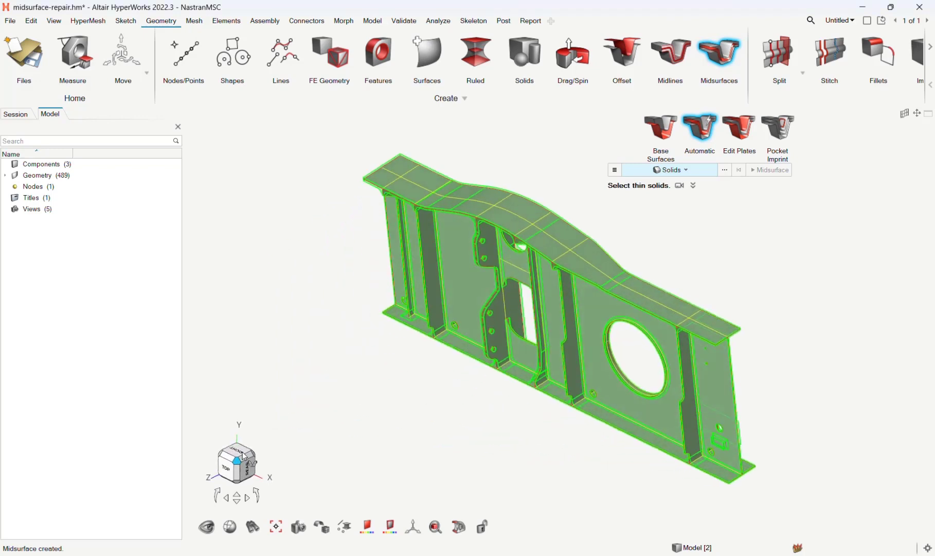
{"action": "right_click", "coordinate": [782, 253]}
{"action": "left_click", "coordinate": [780, 253]}
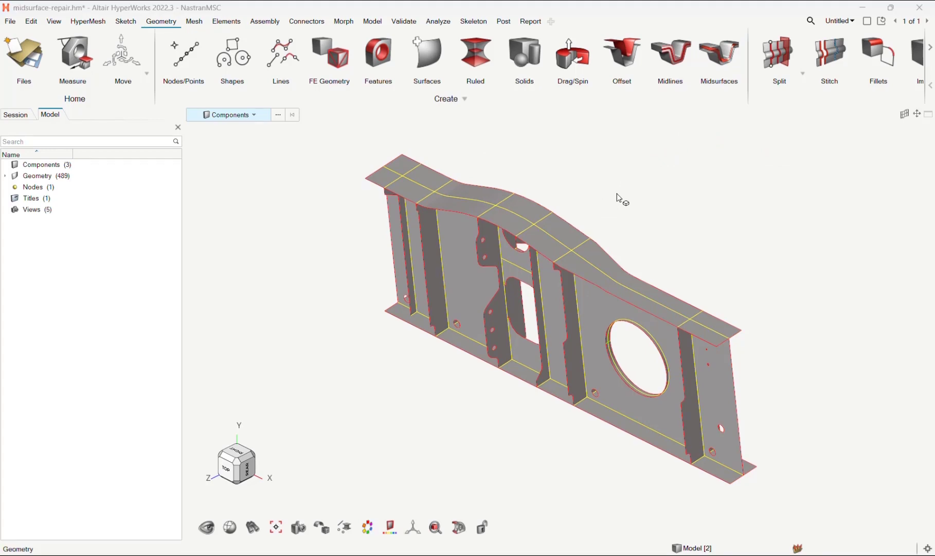
Step: Reclassify the plates of the rib between the rectangular cutout and the large round hole as Sweep with Edit Plates, and update the midsurface
{"action": "mouse_move", "coordinate": [714, 62]}
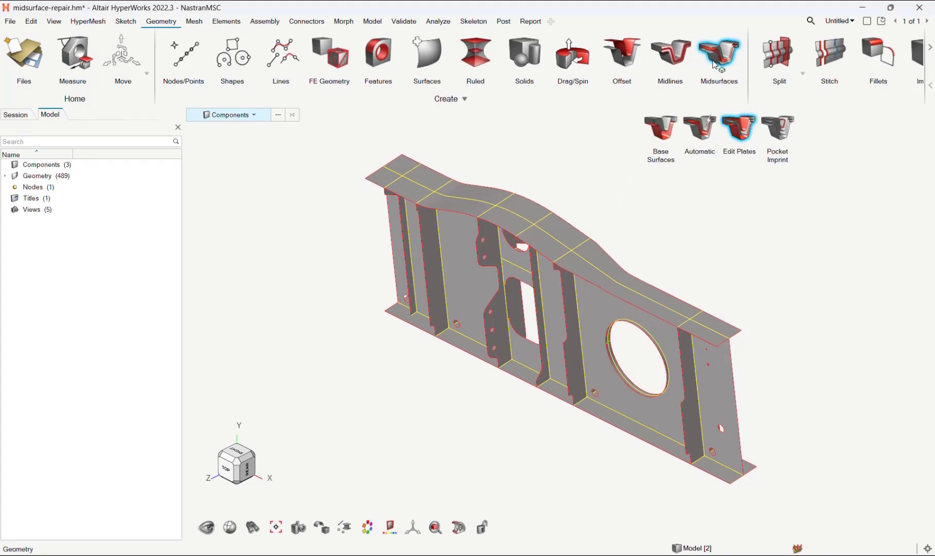
{"action": "left_click", "coordinate": [750, 131]}
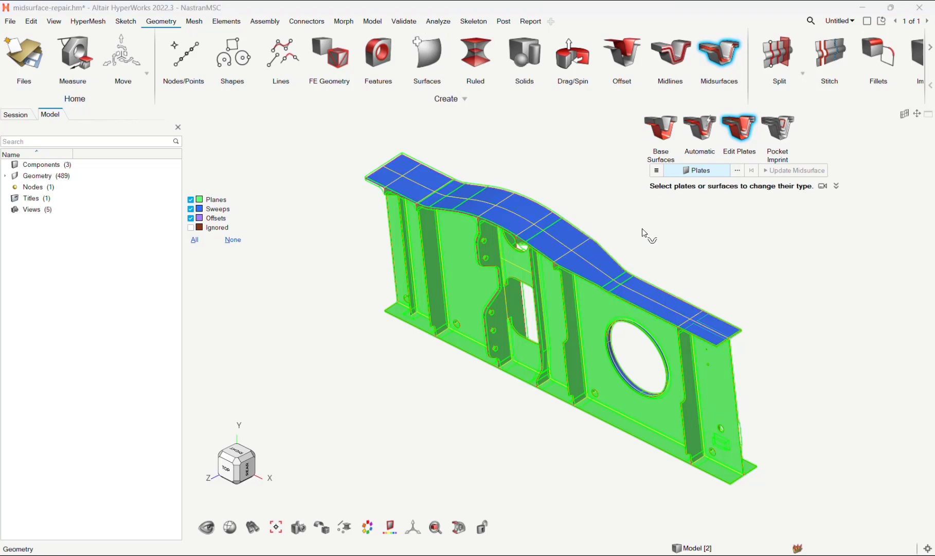
{"action": "middle_click_drag", "start_coordinate": [643, 229], "coordinate": [693, 187]}
{"action": "middle_click_drag", "start_coordinate": [655, 274], "coordinate": [778, 274]}
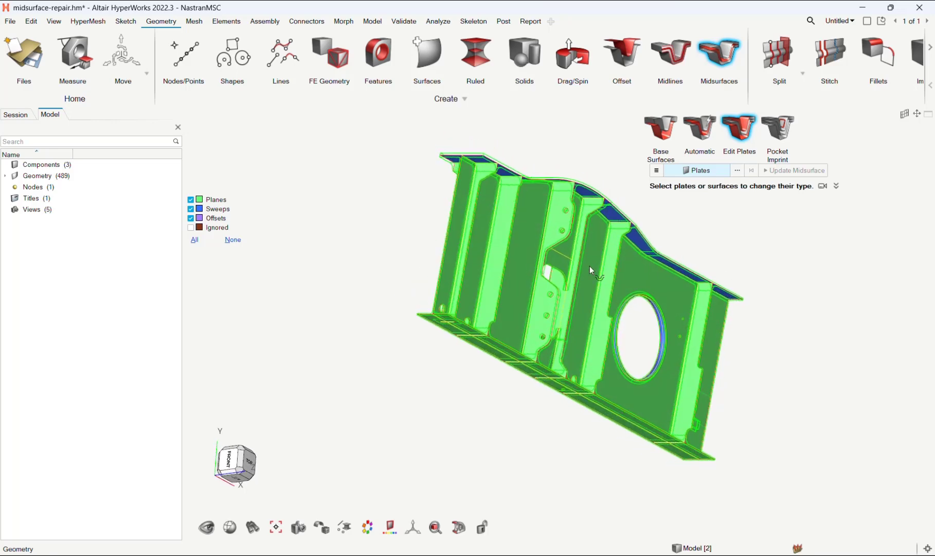
{"action": "scroll", "coordinate": [590, 263], "scroll_direction": "up", "scroll_amount": 2}
{"action": "left_click", "coordinate": [572, 231]}
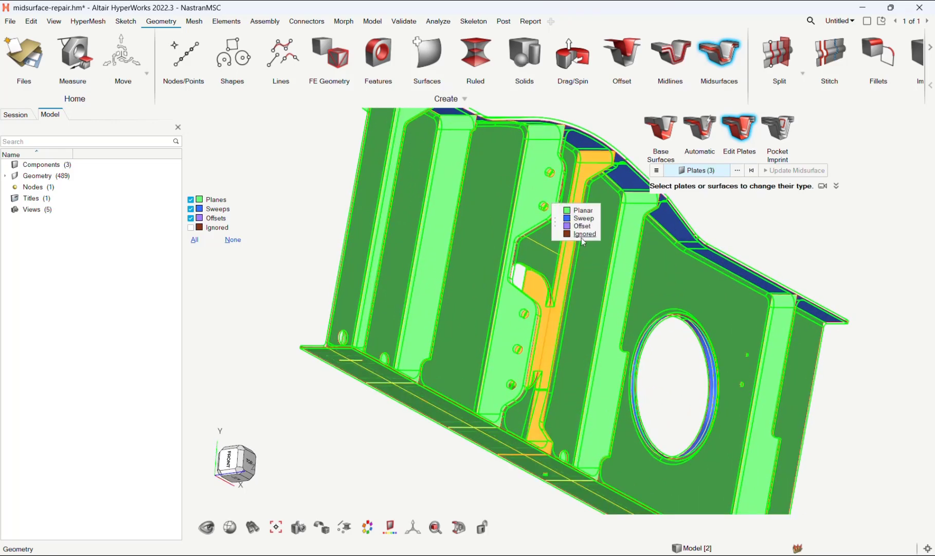
{"action": "middle_click_drag", "start_coordinate": [582, 238], "coordinate": [579, 289]}
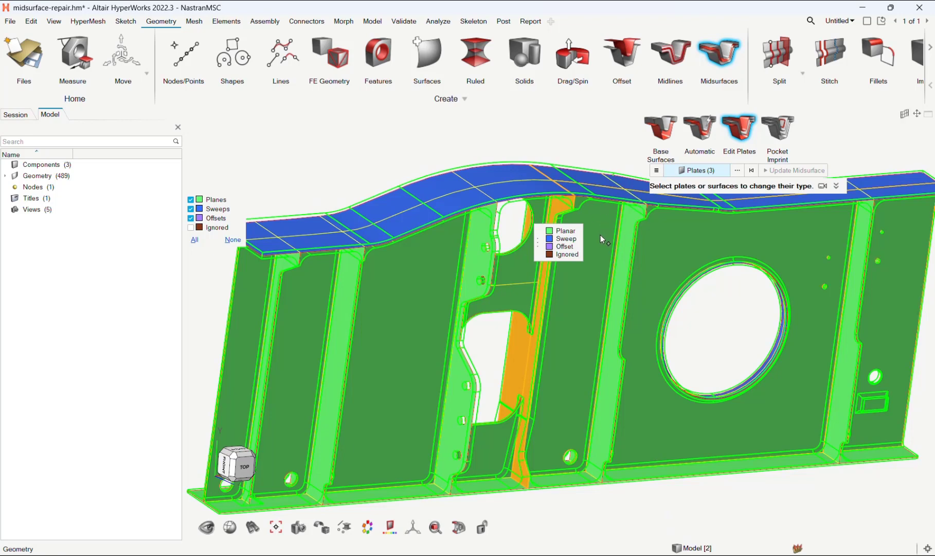
{"action": "left_click", "coordinate": [572, 238]}
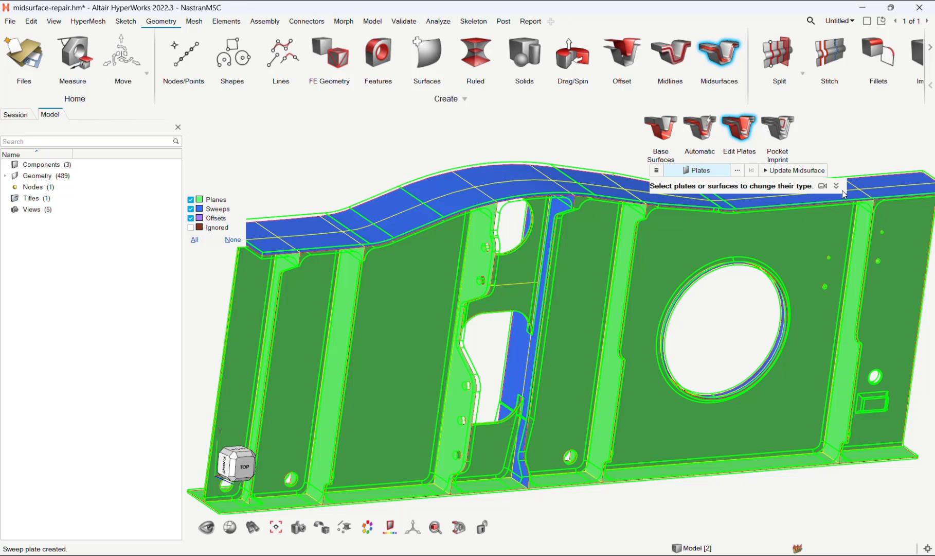
{"action": "left_click", "coordinate": [810, 170]}
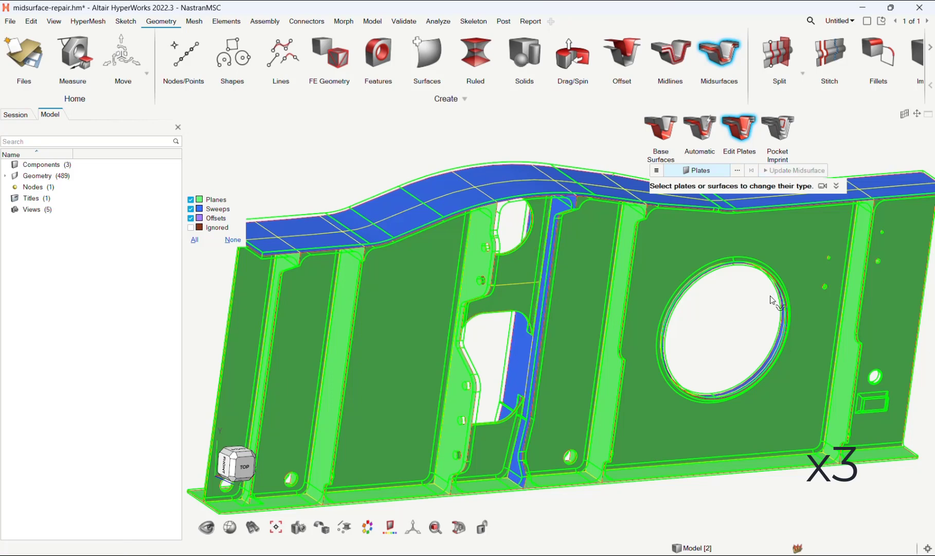
Step: Leave plate editing and examine the updated midsurface's ribs and flanges from the top and at an angle
{"action": "scroll", "coordinate": [721, 320], "scroll_direction": "down", "scroll_amount": 4}
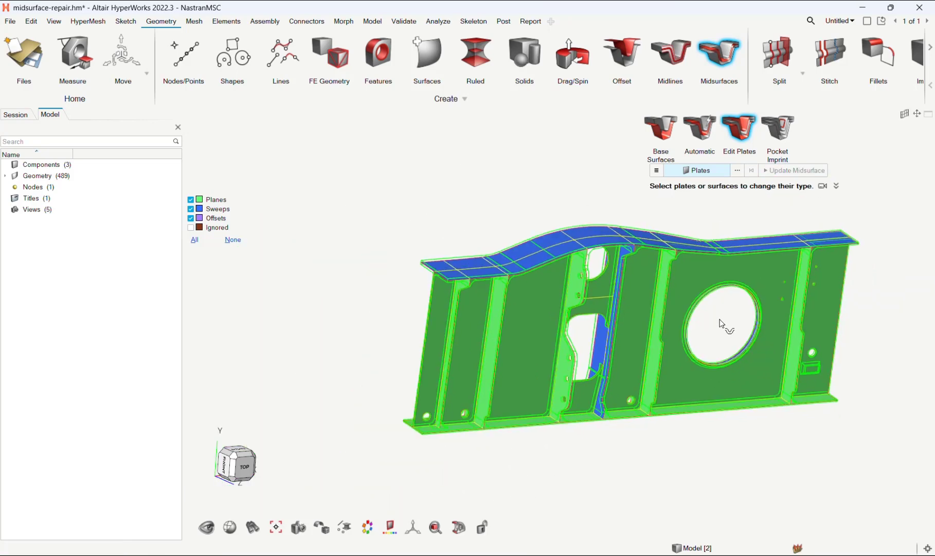
{"action": "middle_click_drag", "start_coordinate": [721, 323], "coordinate": [655, 318]}
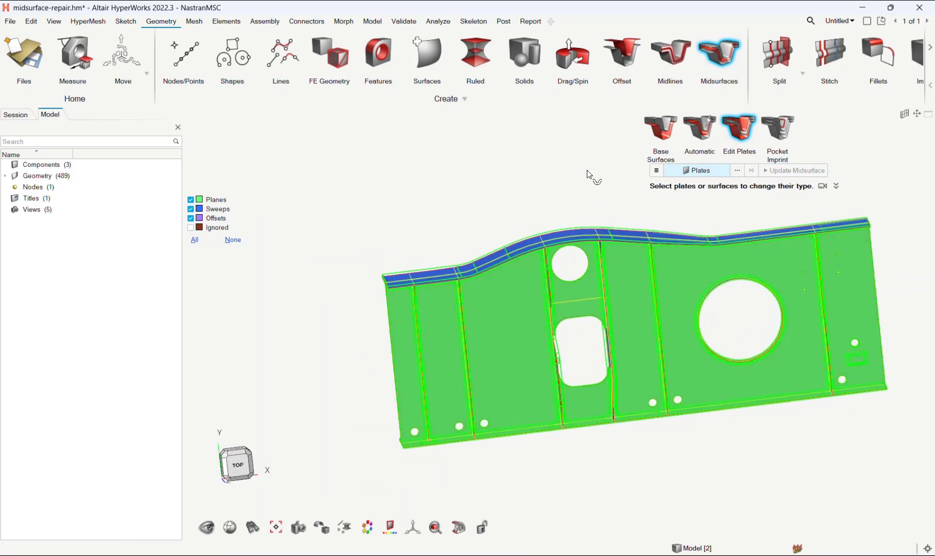
{"action": "right_click", "coordinate": [560, 169]}
{"action": "left_click", "coordinate": [237, 465]}
{"action": "key", "text": "Escape"}
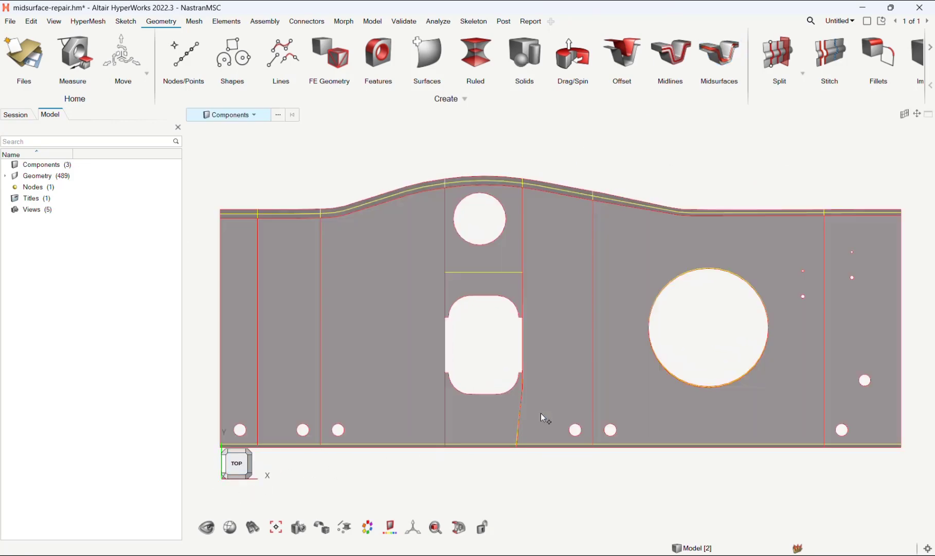
{"action": "right_click_drag", "start_coordinate": [522, 301], "coordinate": [553, 283]}
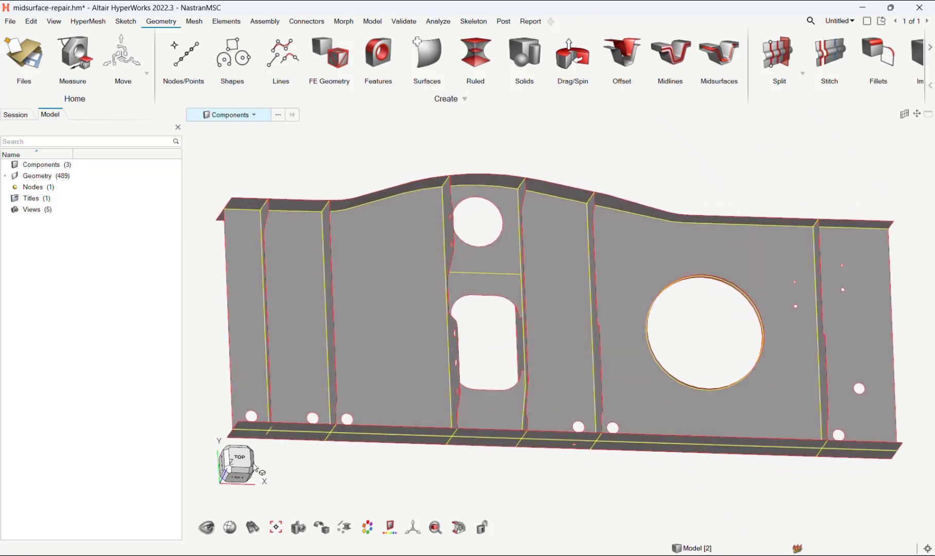
{"action": "left_click", "coordinate": [239, 457]}
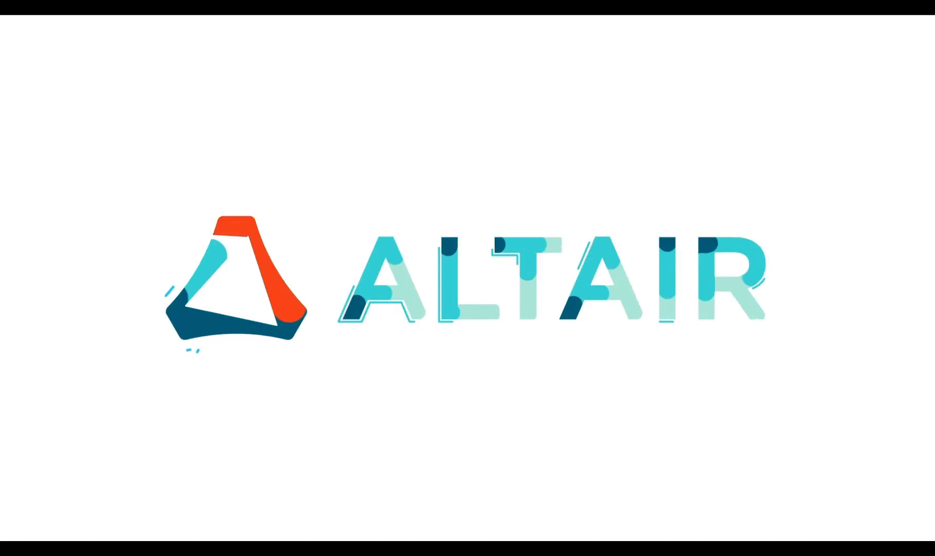